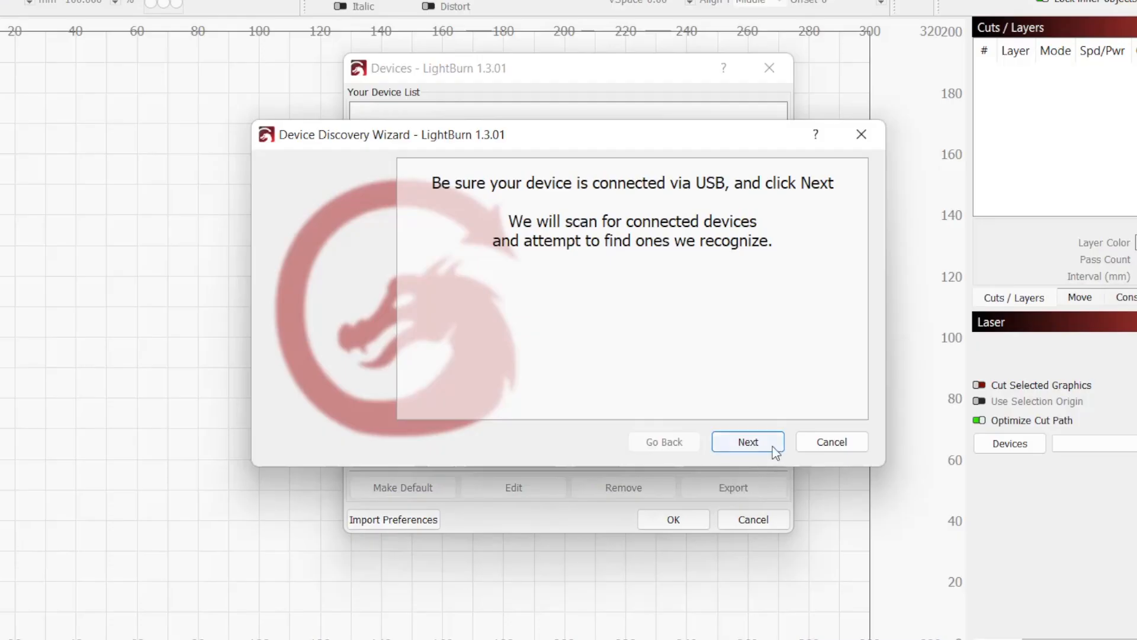
Start the Find My Laser discovery and scan for the laser connected via USB.
left_click(776, 446)
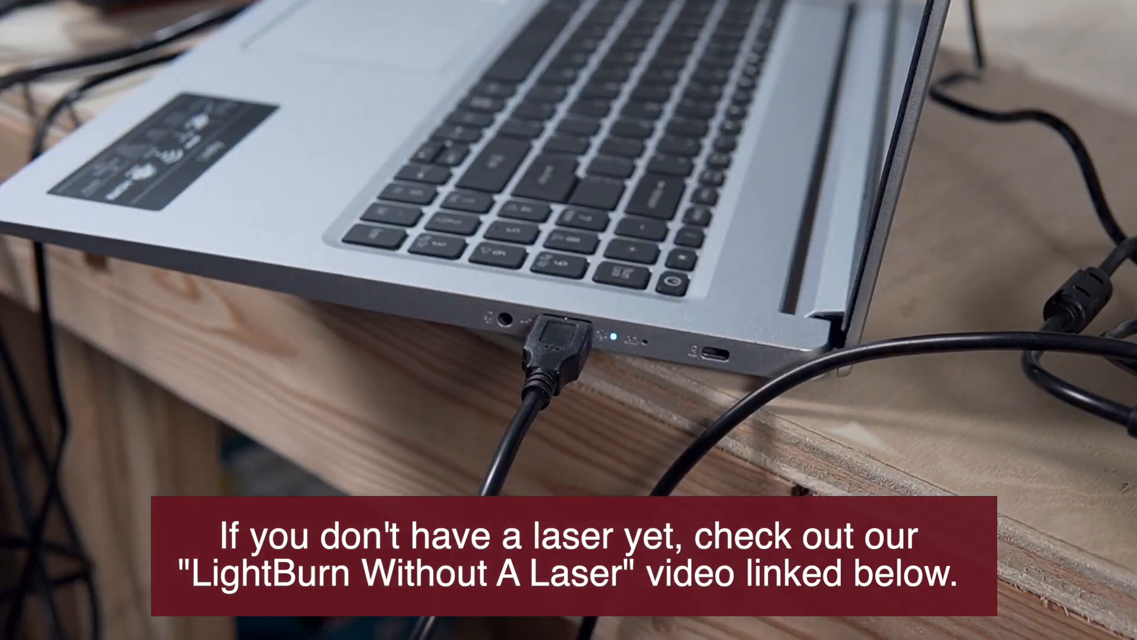
left_click(453, 450)
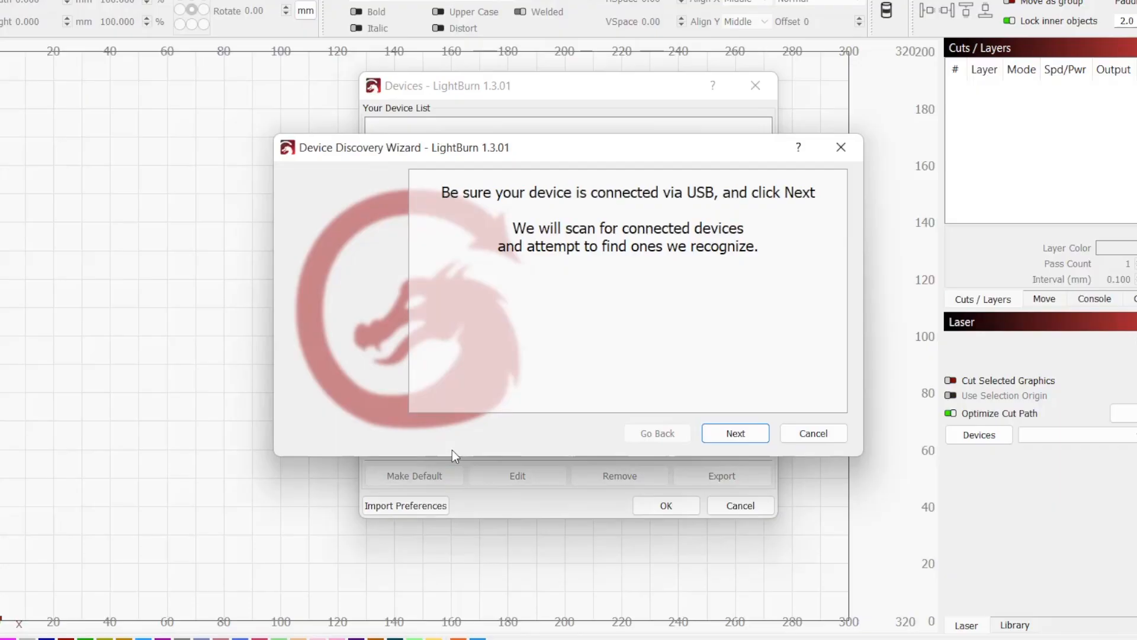
left_click(762, 436)
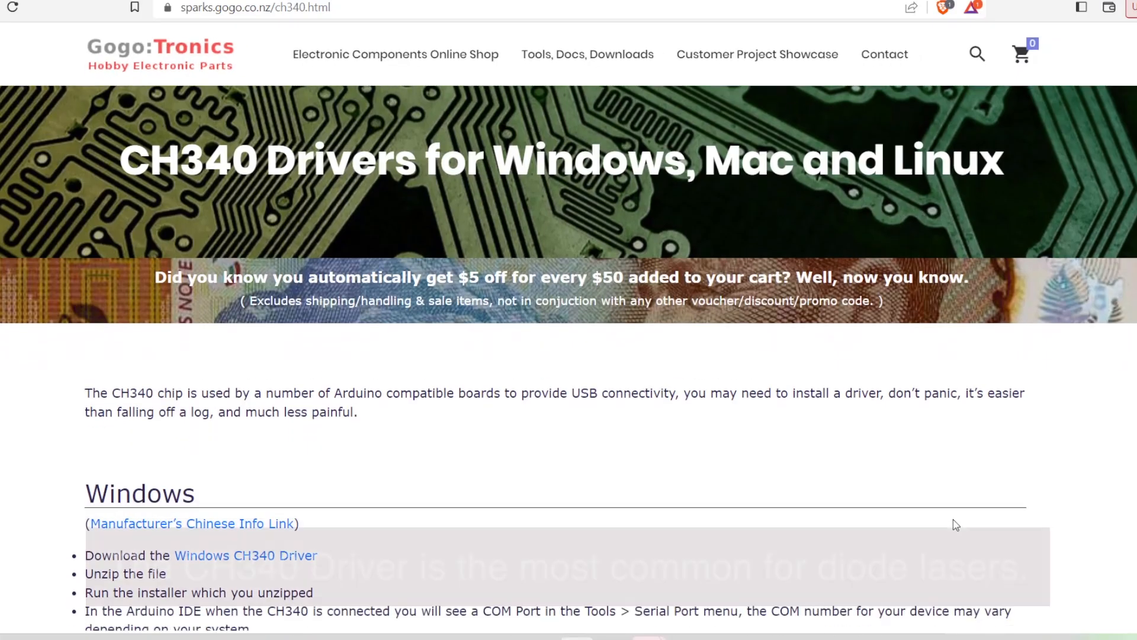
Switch to the browser and read the Windows CH340 driver download and installation instructions on the Gogo:Tronics page.
scroll(954, 523, "down", 2)
scroll(954, 524, "down", 2)
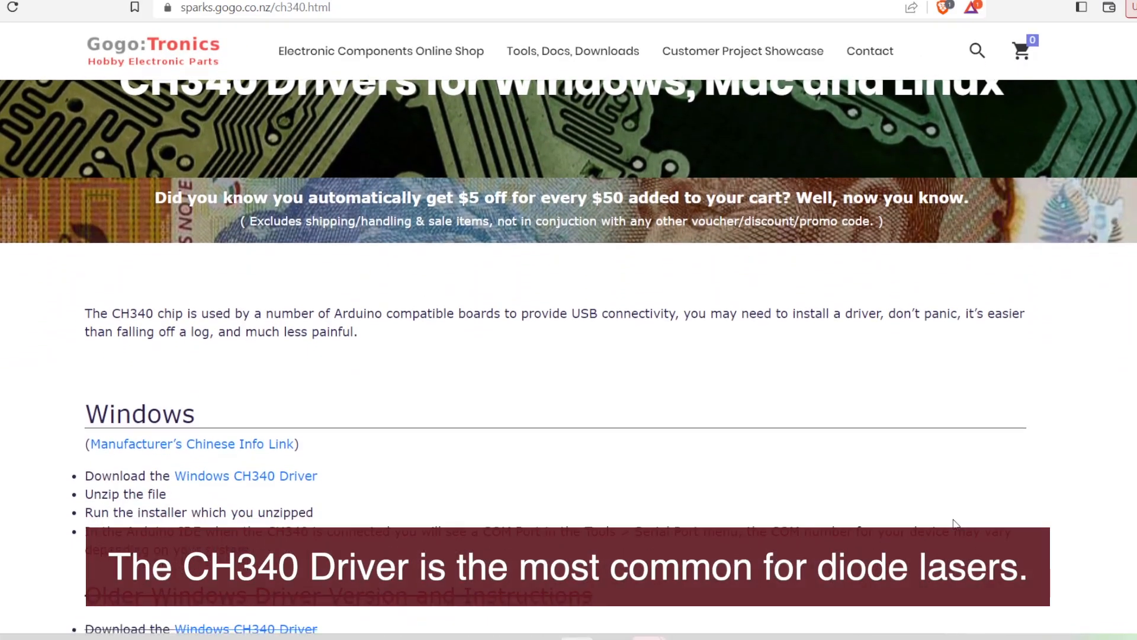
scroll(953, 524, "down", 1)
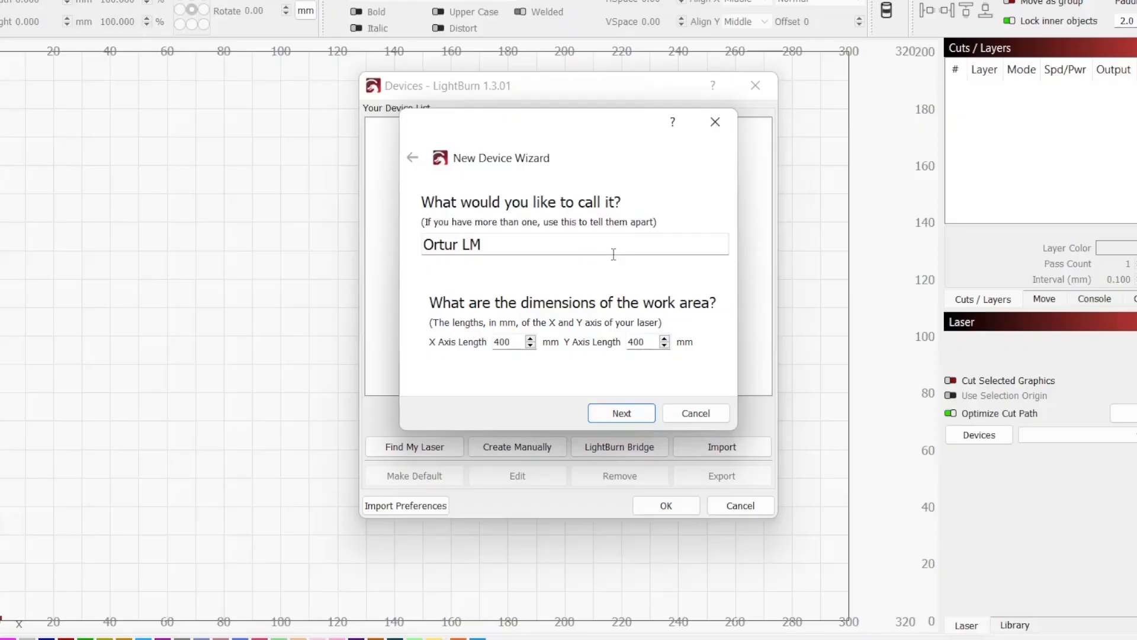
Switch back to LightBurn and add the device as Ortur LM3, 400 x 400 mm work area, front left origin, auto-home enabled.
left_click(636, 410)
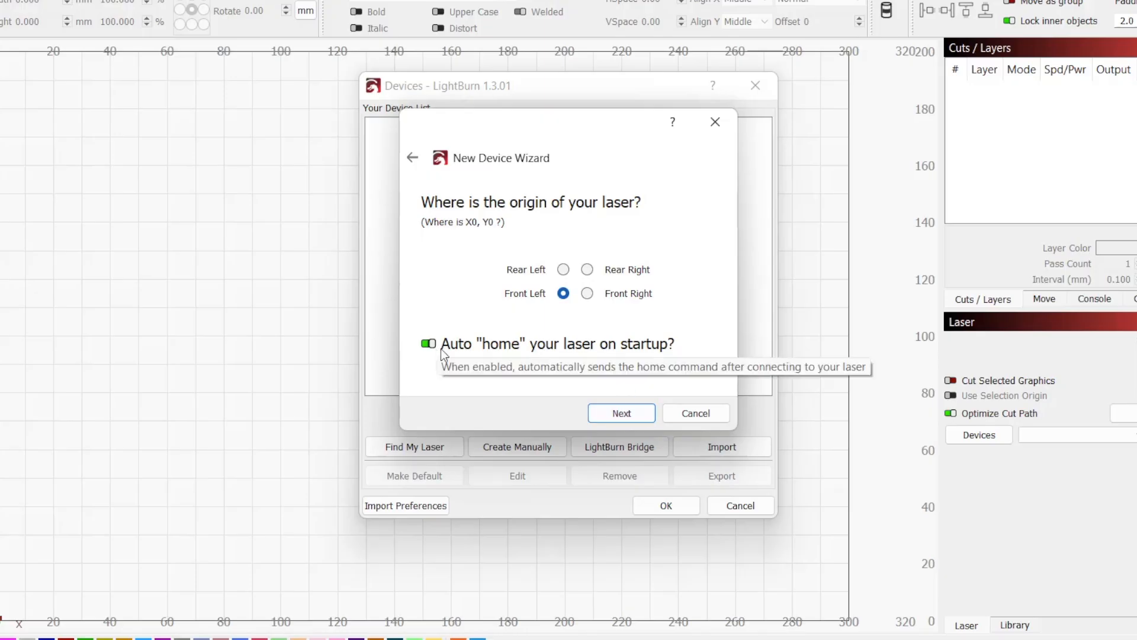
left_click(629, 417)
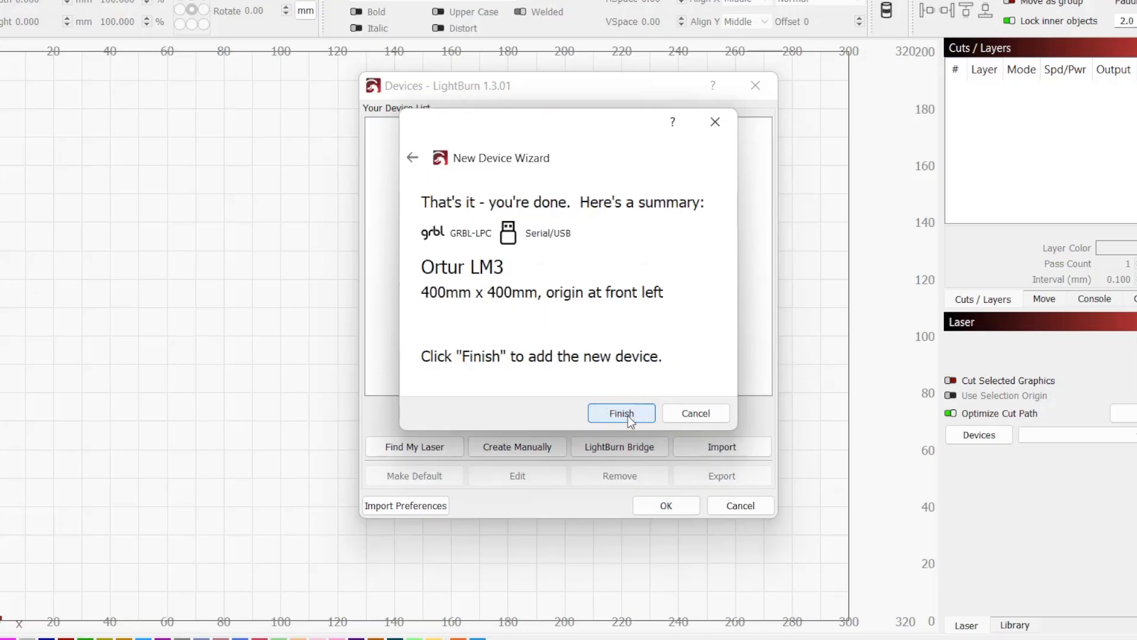
left_click(643, 414)
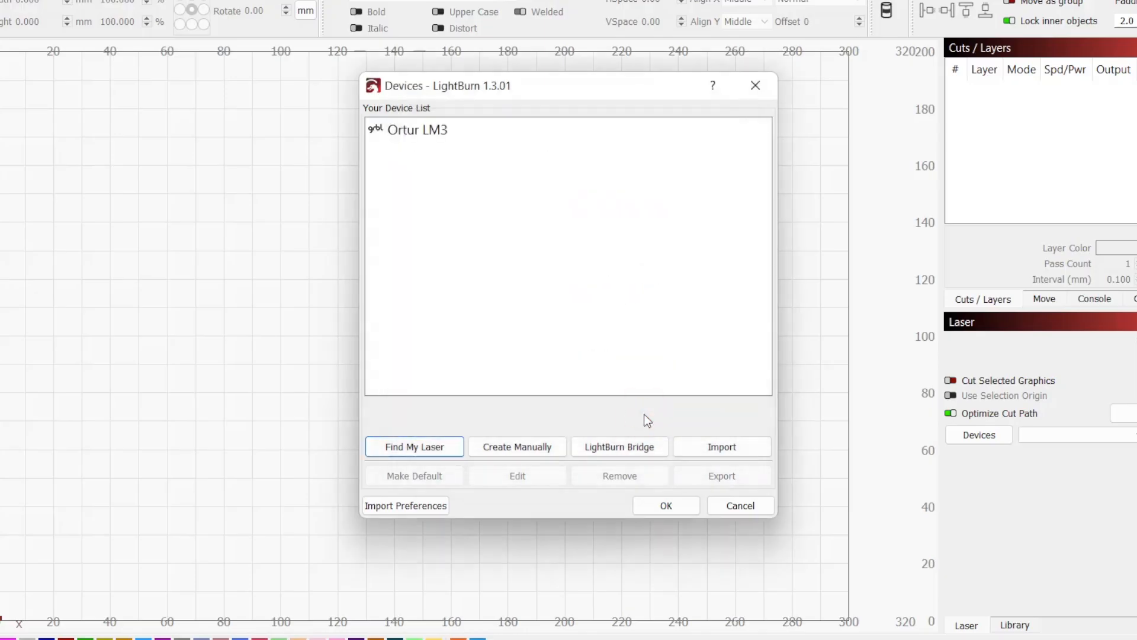
left_click(682, 501)
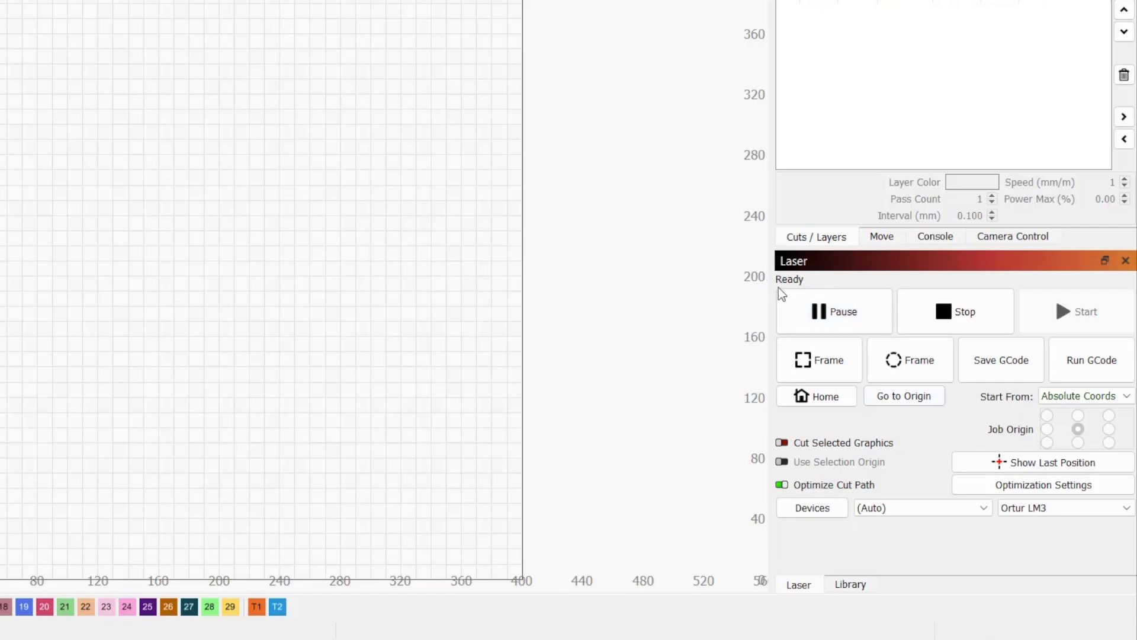
Rearrange the Move and Cuts / Layers panels and dock the Console beside the drawing tools.
left_click(882, 237)
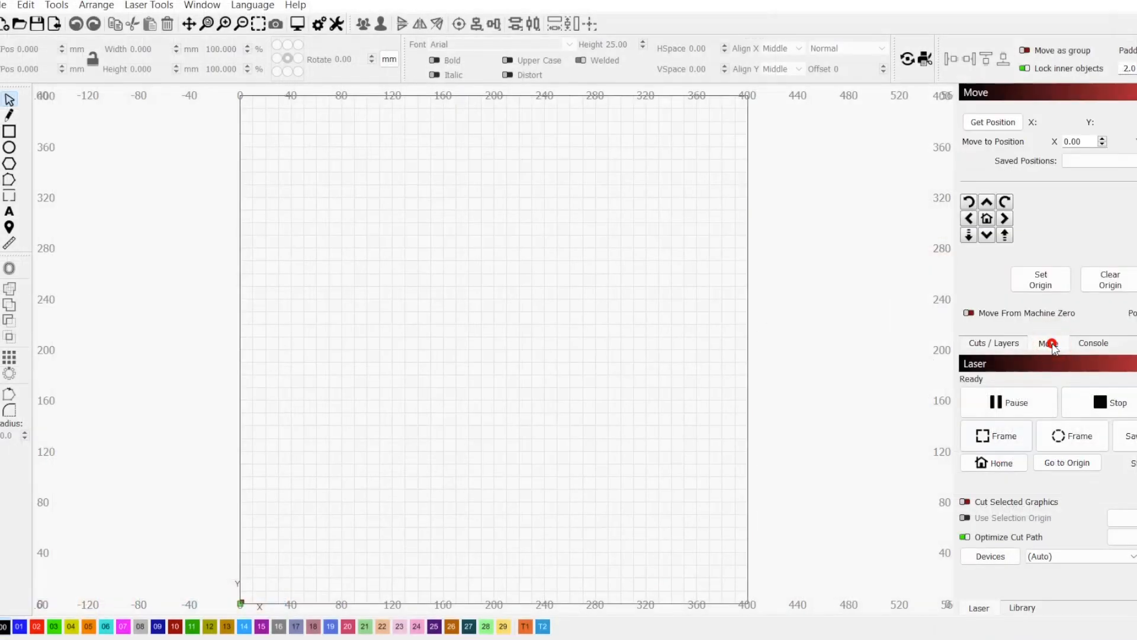
mouse_move(1052, 345)
left_mouse_down()
mouse_move(1038, 347)
mouse_move(1066, 349)
mouse_move(1034, 347)
left_mouse_up()
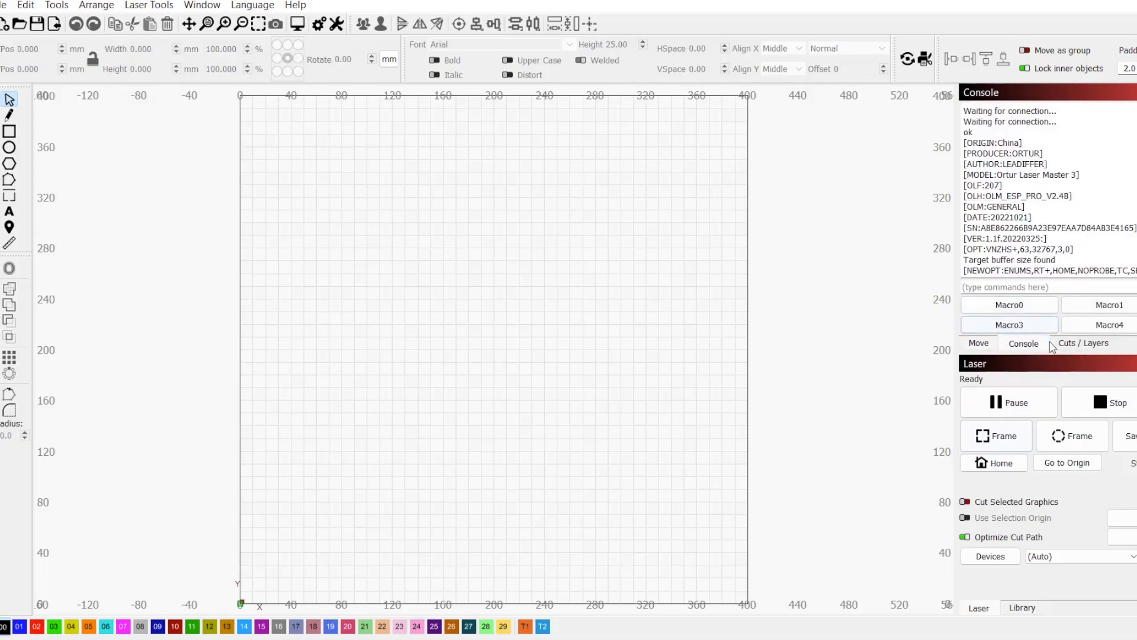
left_click_drag(1109, 94, 56, 175)
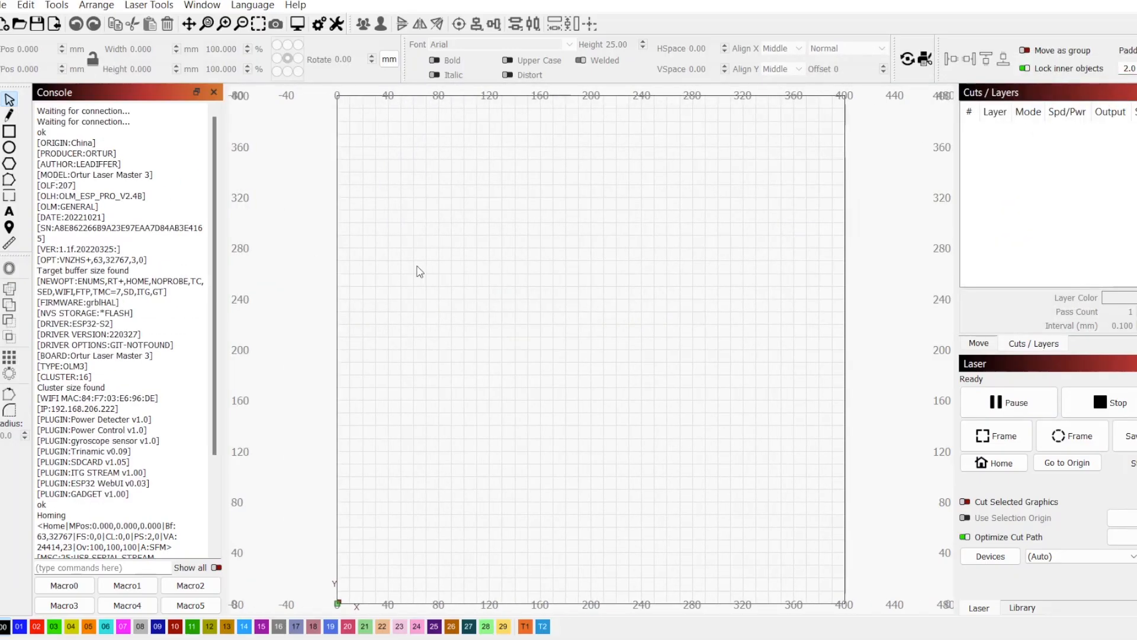
left_click(978, 343)
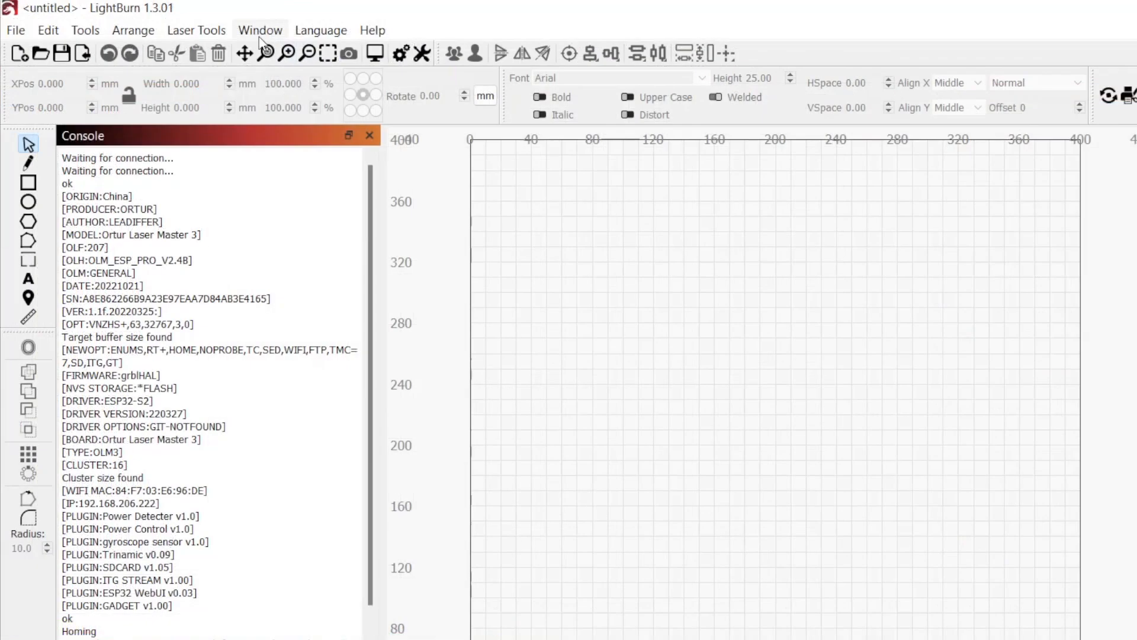
Reset the window arrangement to the default layout.
left_click(261, 33)
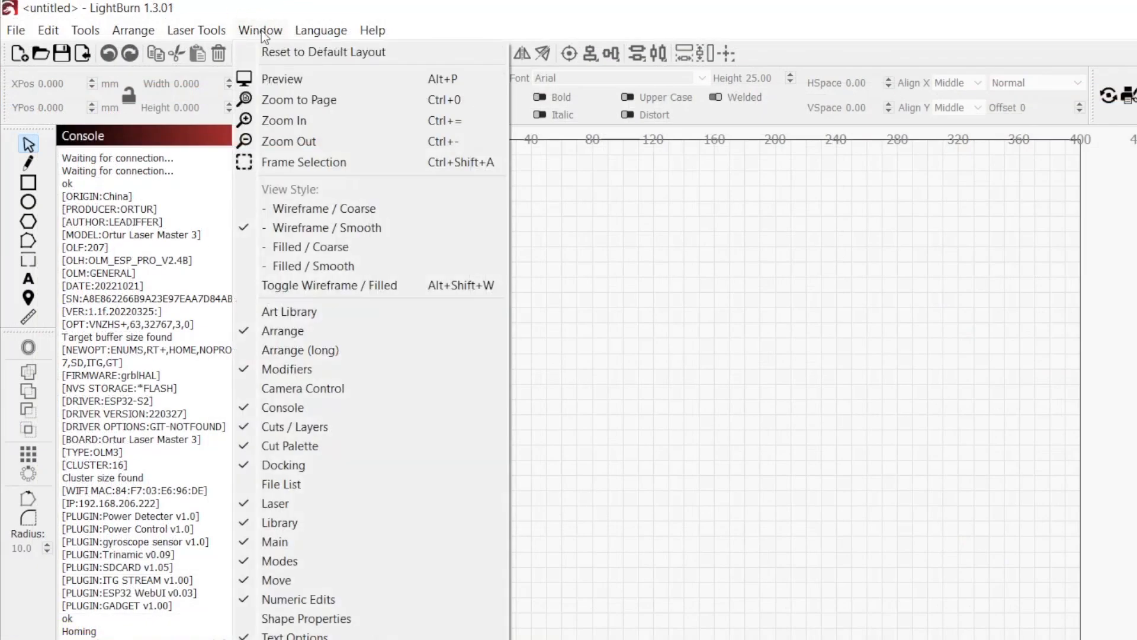
left_click(407, 59)
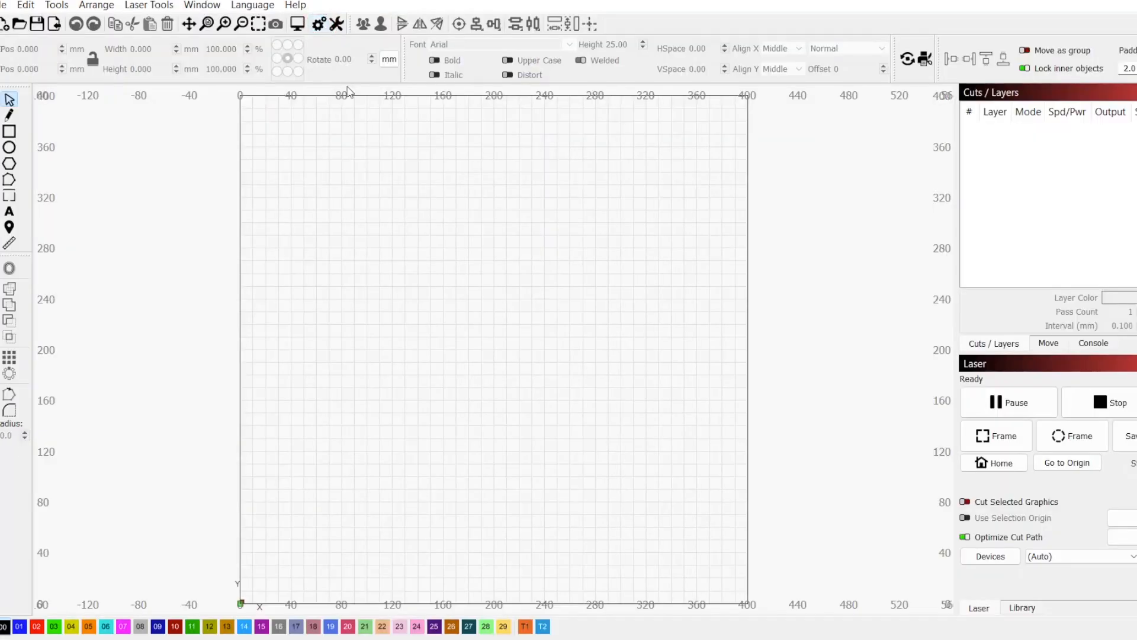
Draw a rectangle in the upper part of the work area, enlarge it to about 141 x 78 mm and shift it slightly left.
scroll(392, 164, "down", 2)
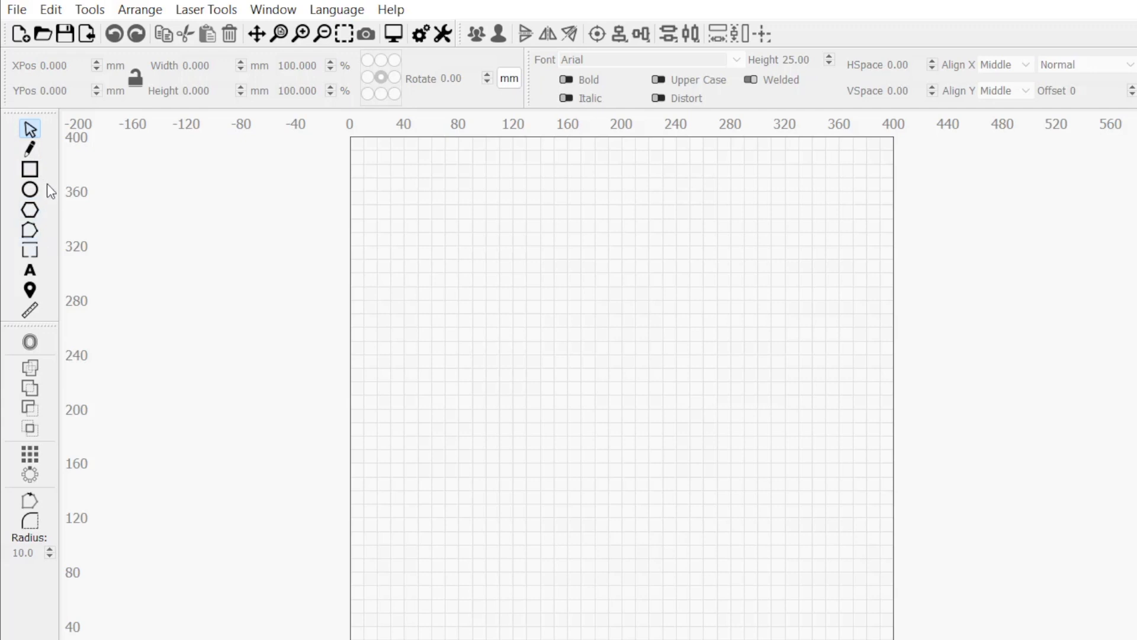
left_click(34, 170)
left_click_drag(495, 286, 674, 386)
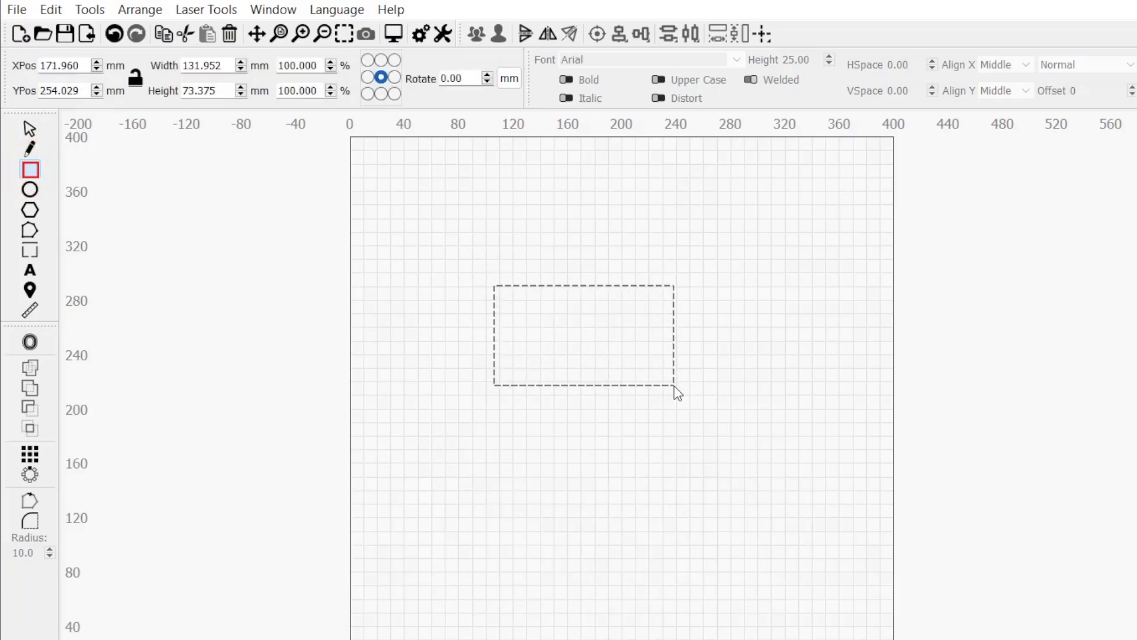
key("Escape")
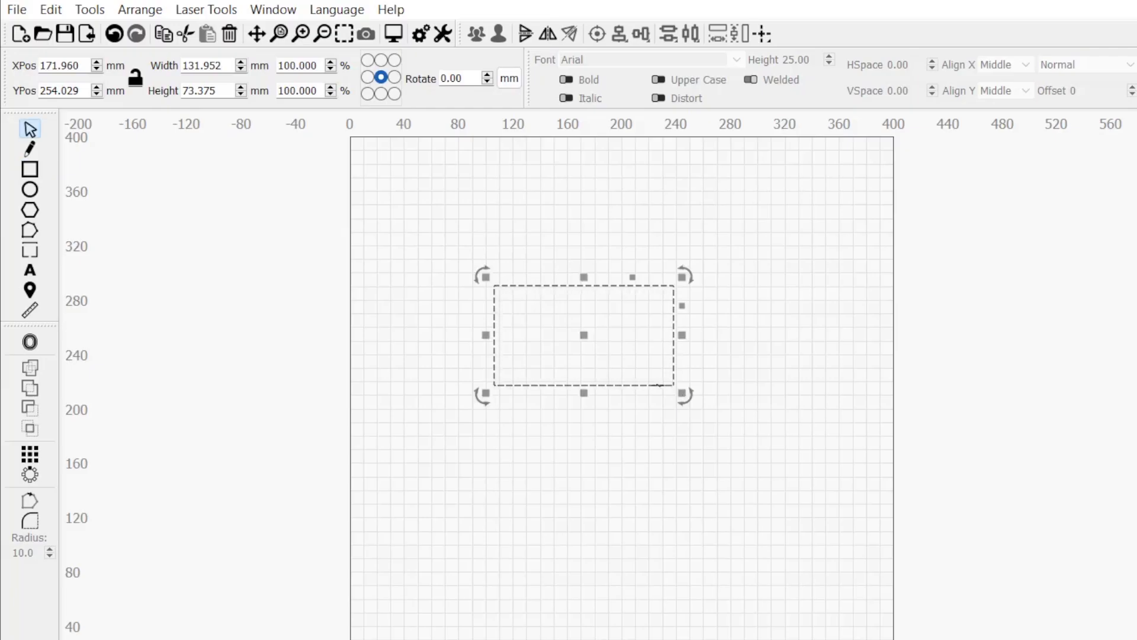
left_click_drag(681, 390, 650, 399)
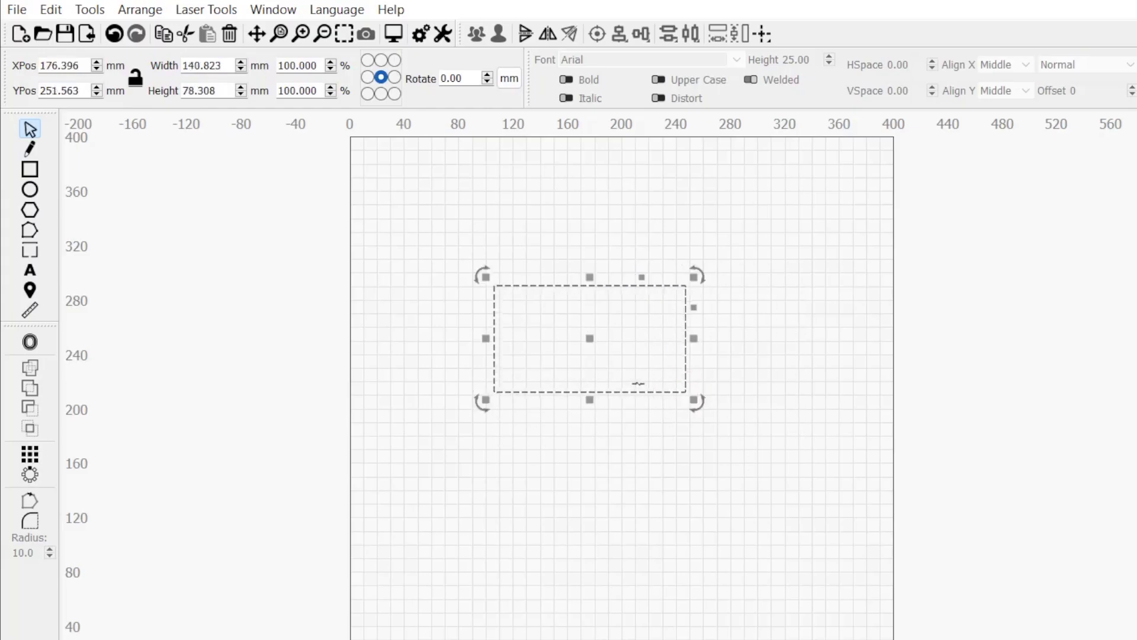
mouse_move(591, 338)
left_mouse_down()
mouse_move(508, 330)
mouse_move(579, 381)
mouse_move(606, 307)
mouse_move(545, 301)
mouse_move(526, 346)
mouse_move(564, 368)
mouse_move(579, 338)
left_mouse_up()
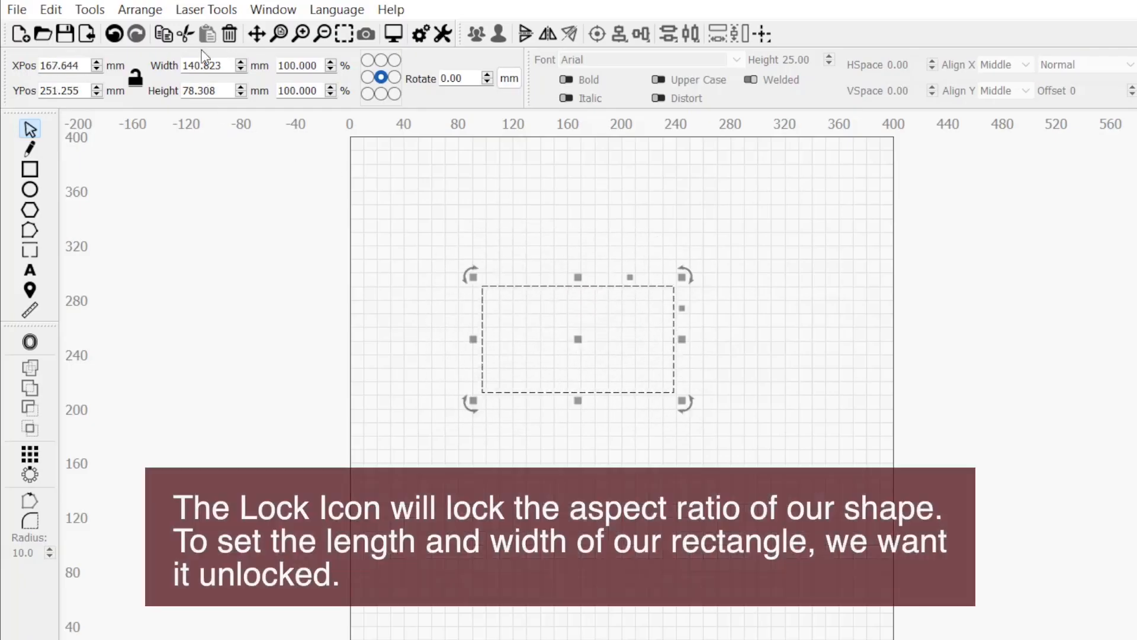
With the aspect ratio unlocked, set the rectangle's width to 100 mm and height to 50 mm.
left_click(136, 77)
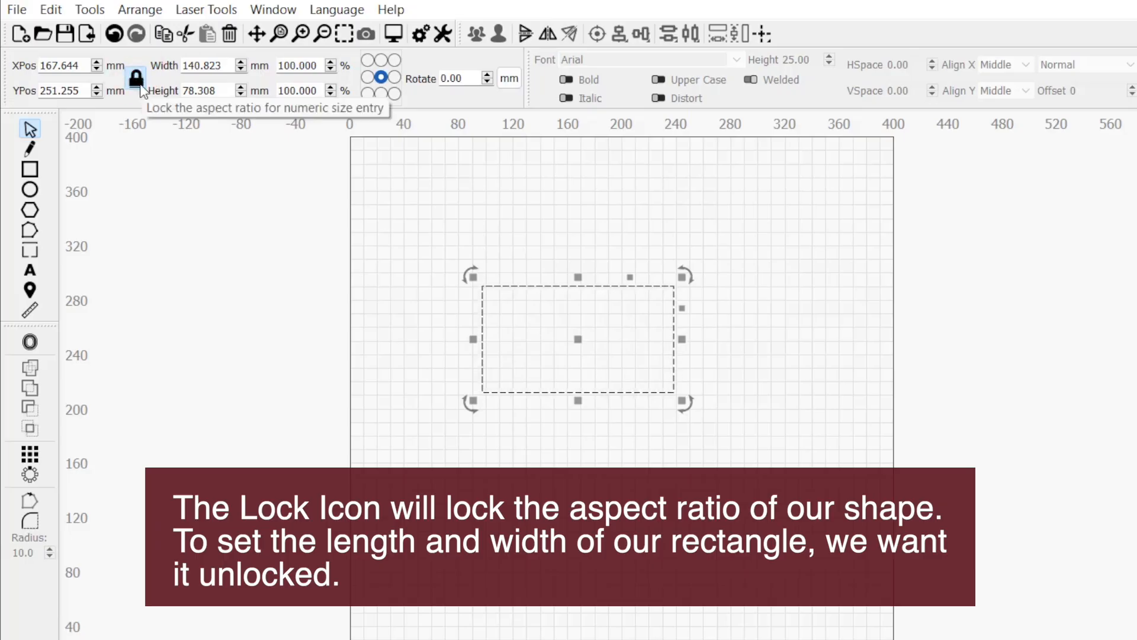
left_click(135, 77)
left_click(214, 65)
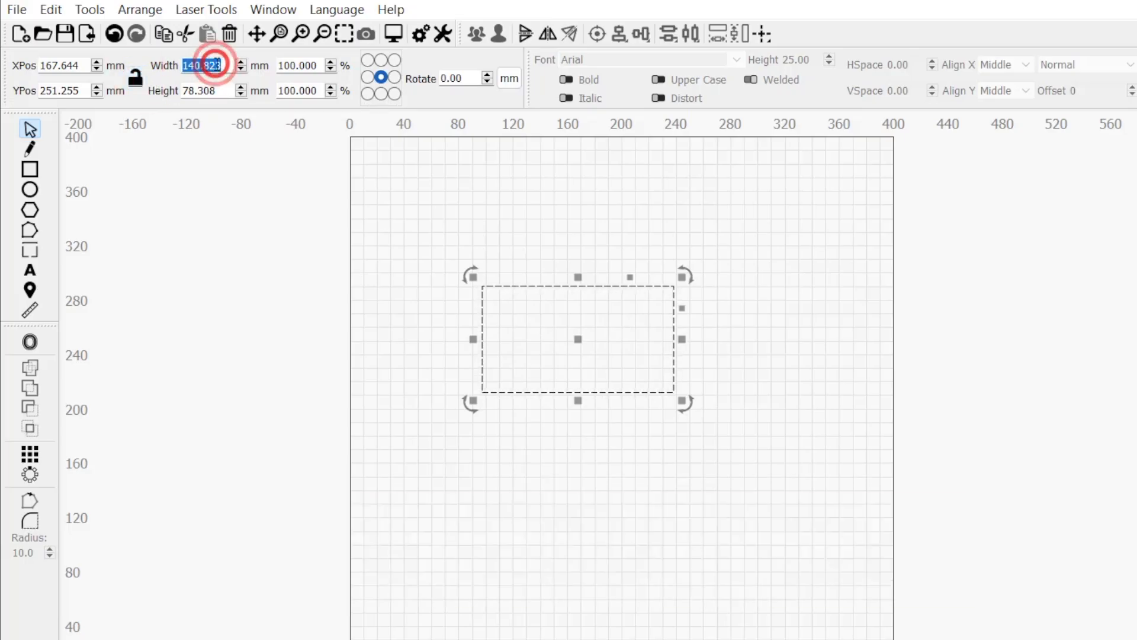
type("100")
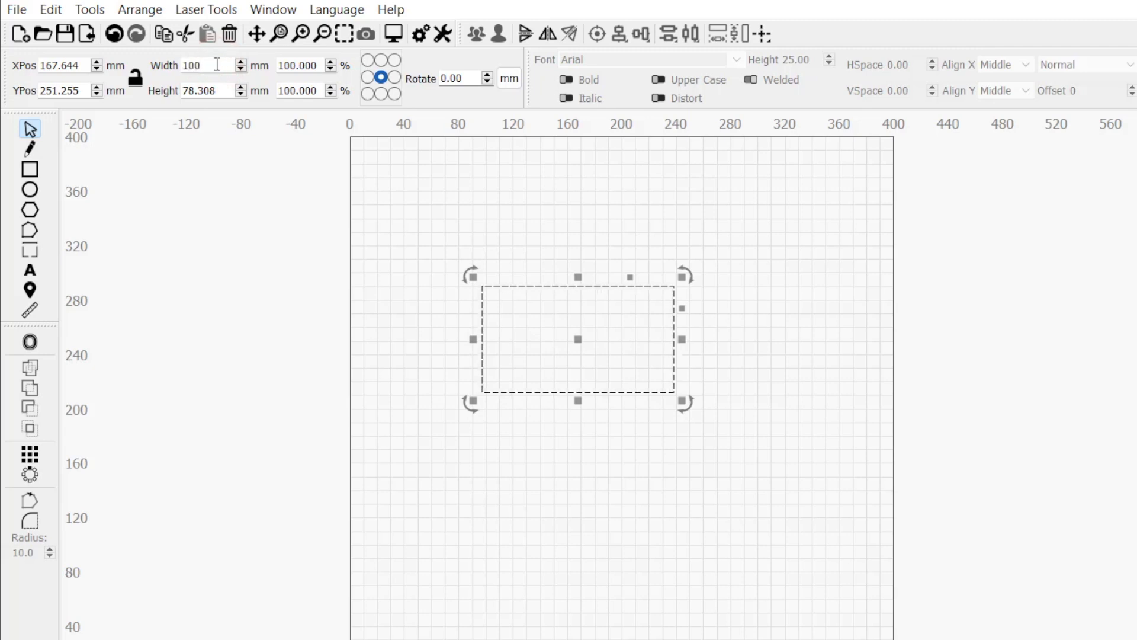
key("Tab")
type("50")
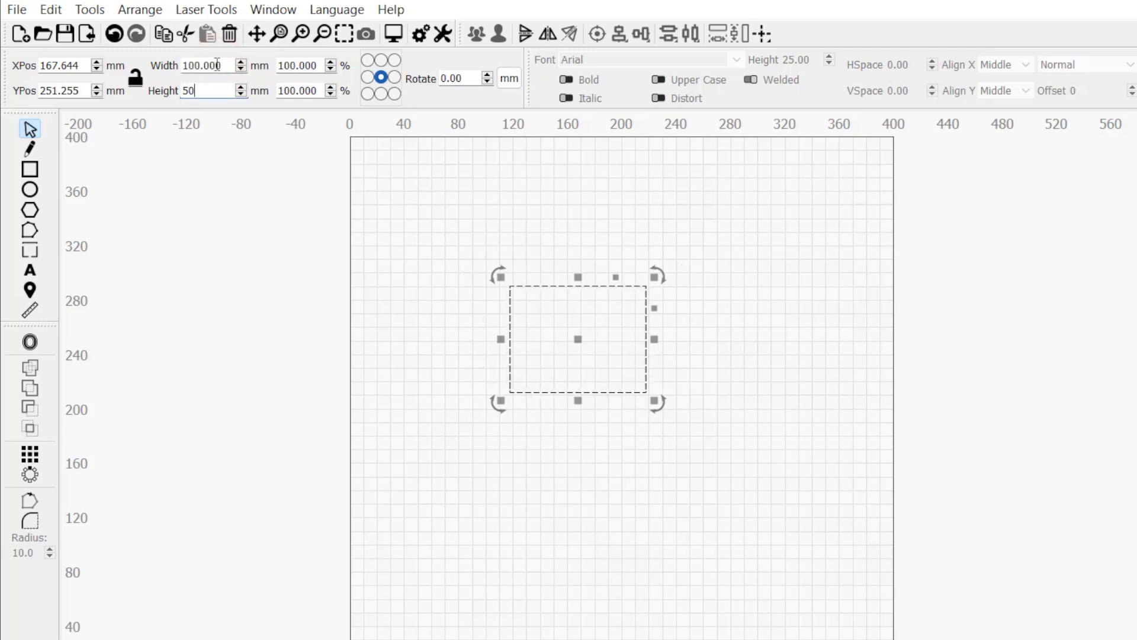
key("Return")
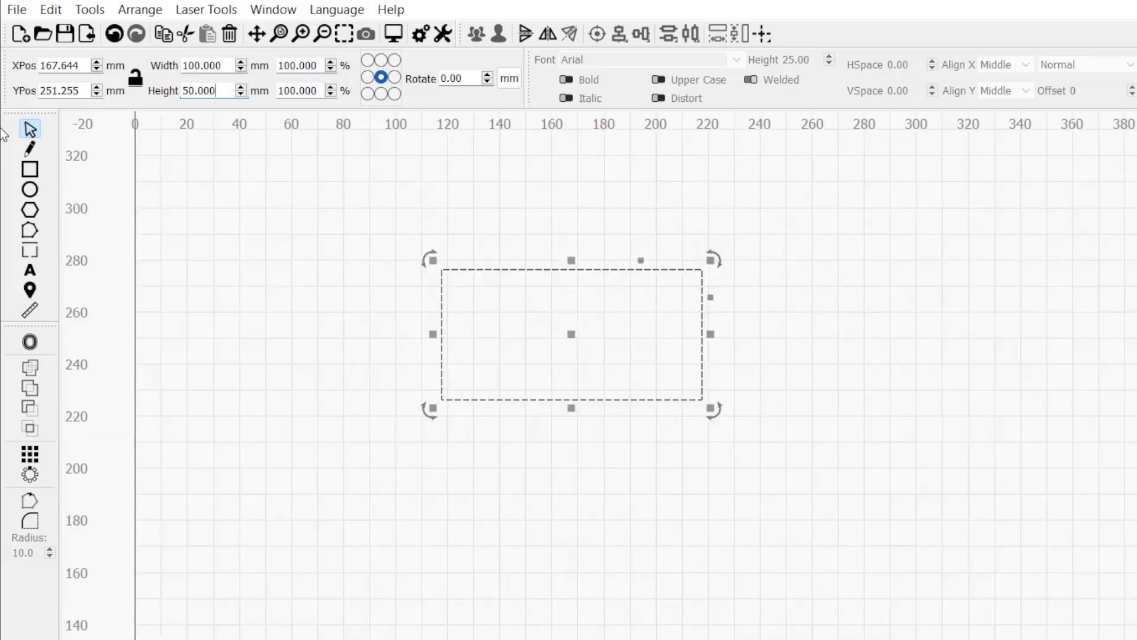
Draw a circle about 12 mm in diameter outside the rectangle, on its right side.
left_click(30, 195)
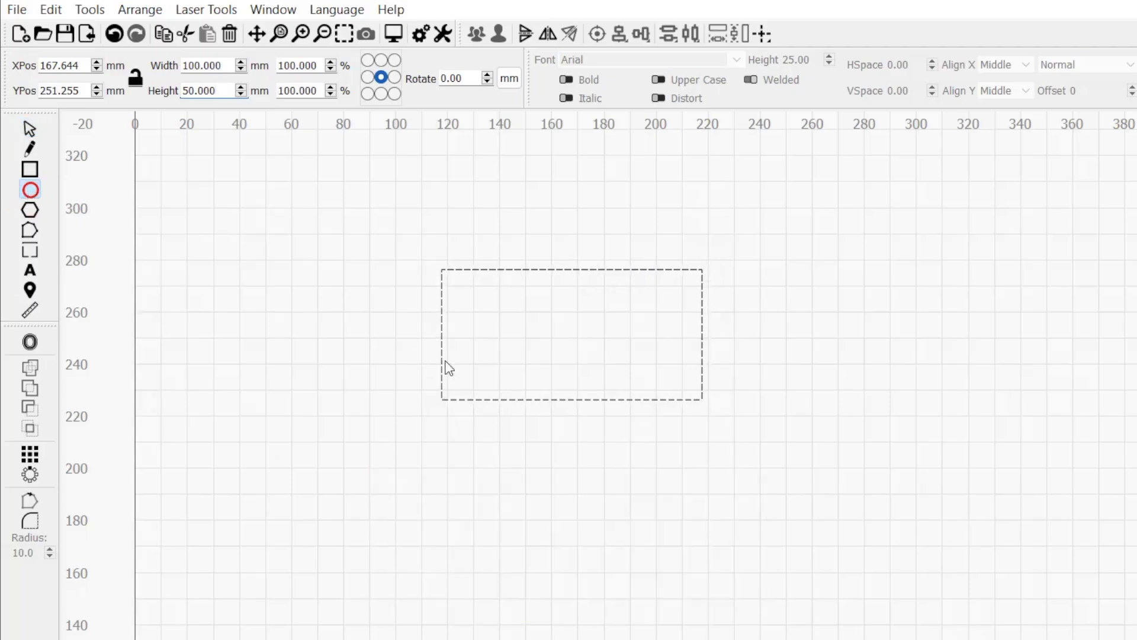
left_click_drag(758, 311, 785, 346)
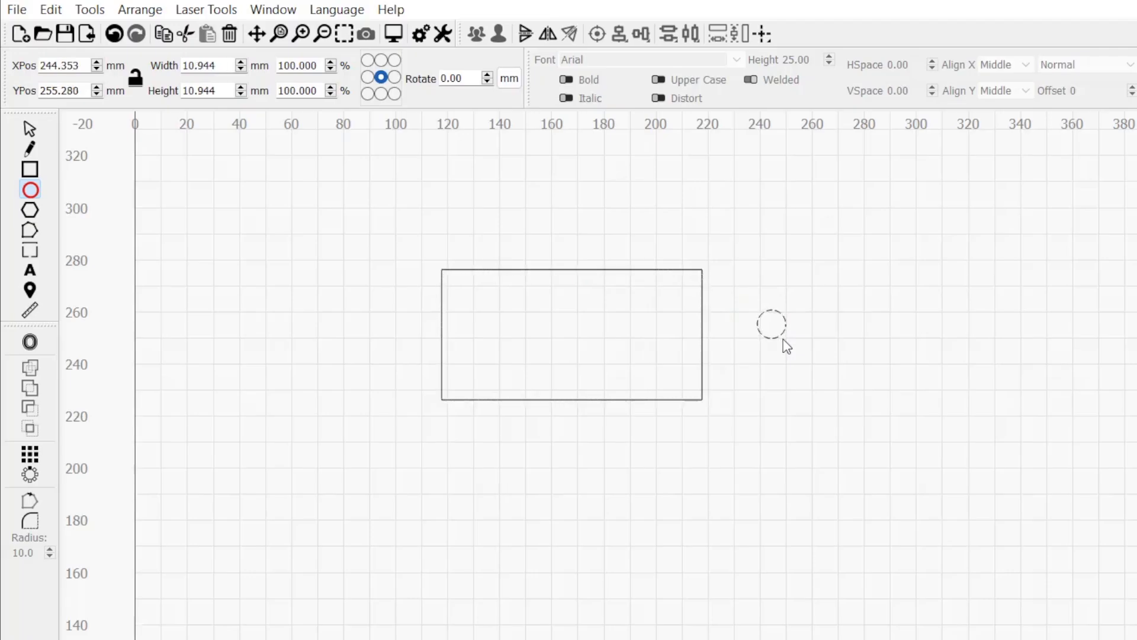
left_click(783, 338)
key("Escape")
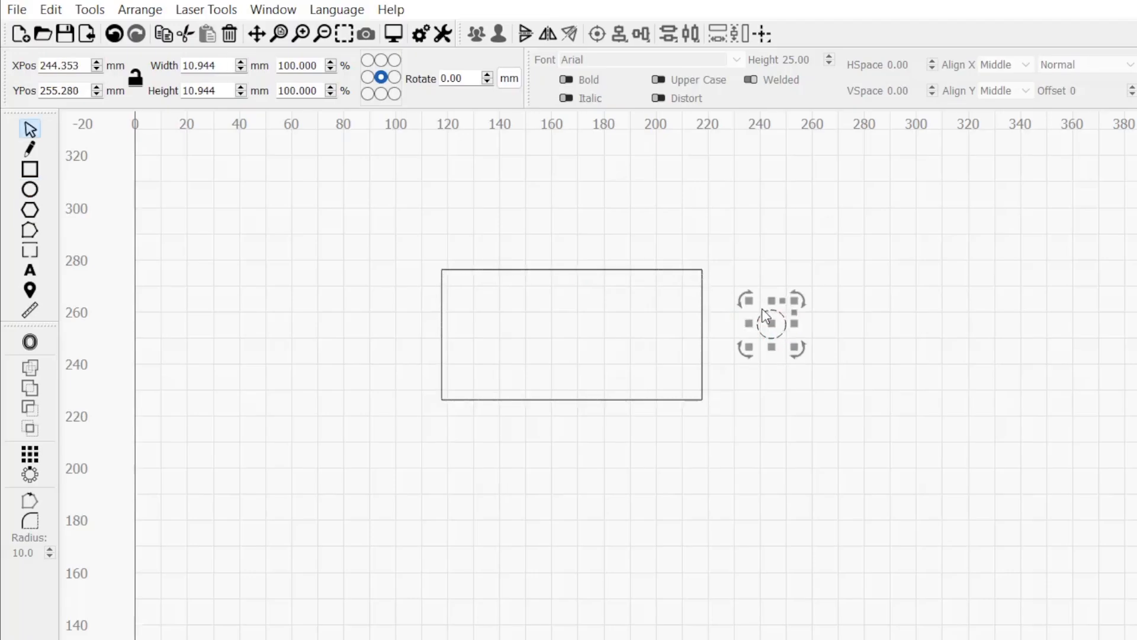
mouse_move(793, 299)
left_mouse_down()
mouse_move(817, 282)
mouse_move(793, 303)
left_mouse_up()
With the aspect ratio locked, set the circle's diameter to 5 mm.
double_click(202, 66)
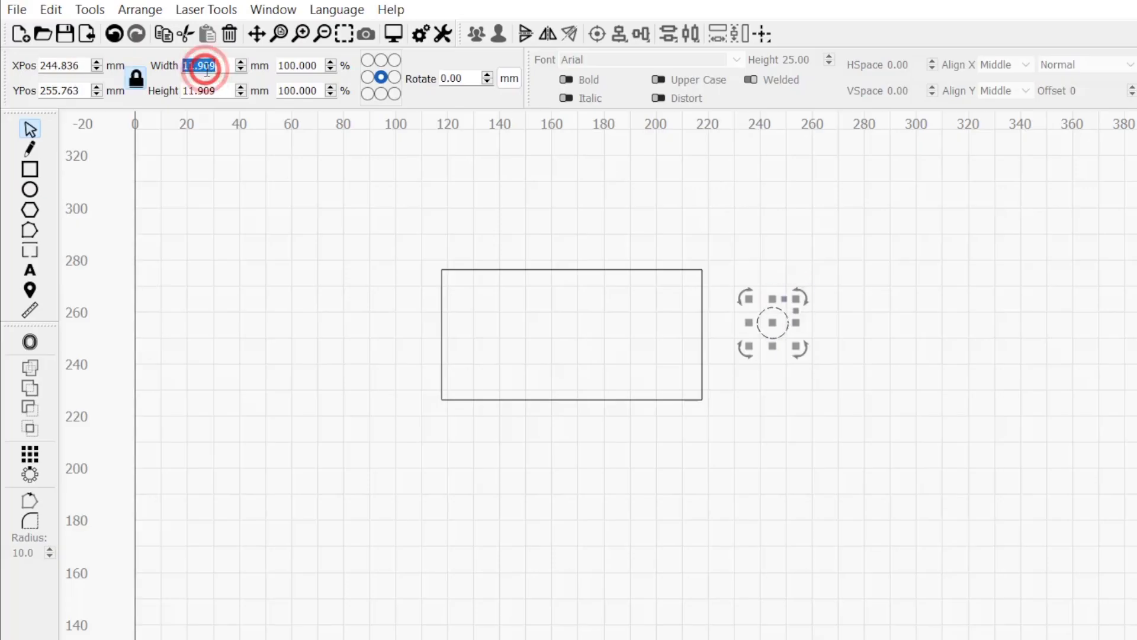
type("5")
key("Return")
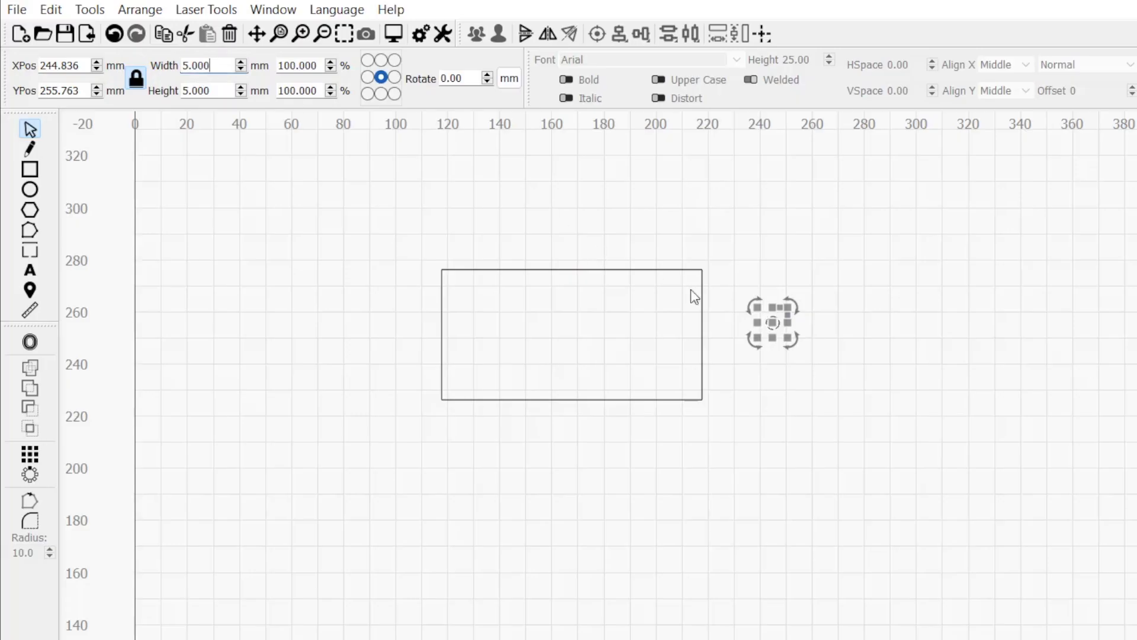
Move the circle inside the rectangle, near its upper-right corner, and deselect it.
scroll(714, 301, "up", 1)
scroll(713, 301, "up", 1)
left_click_drag(794, 339, 665, 282)
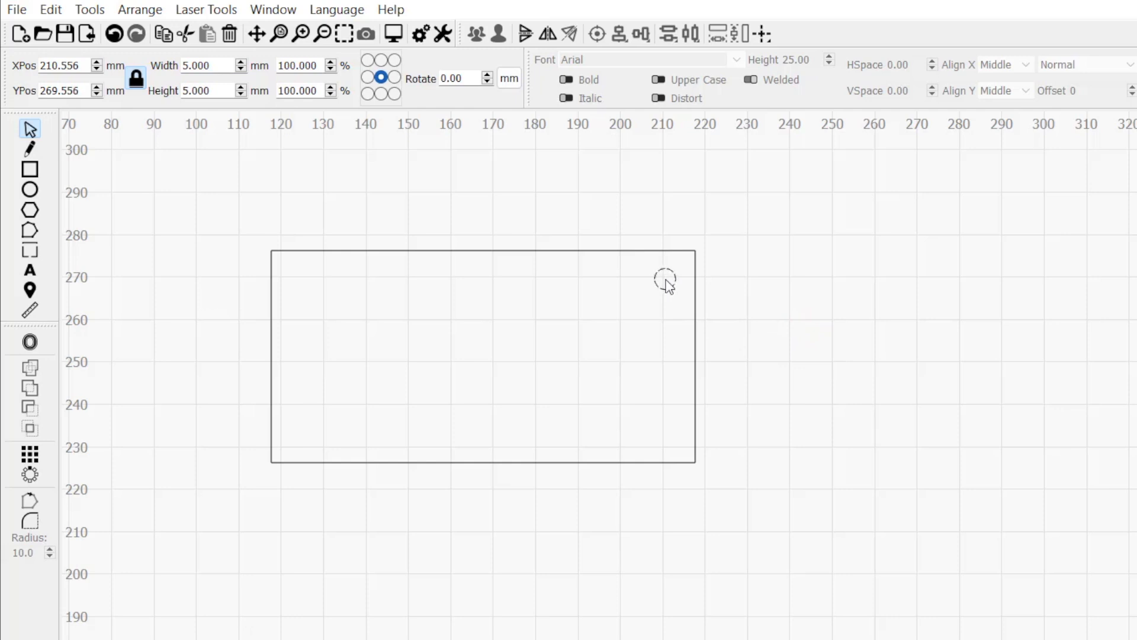
left_click_drag(667, 279, 666, 279)
left_click(939, 335)
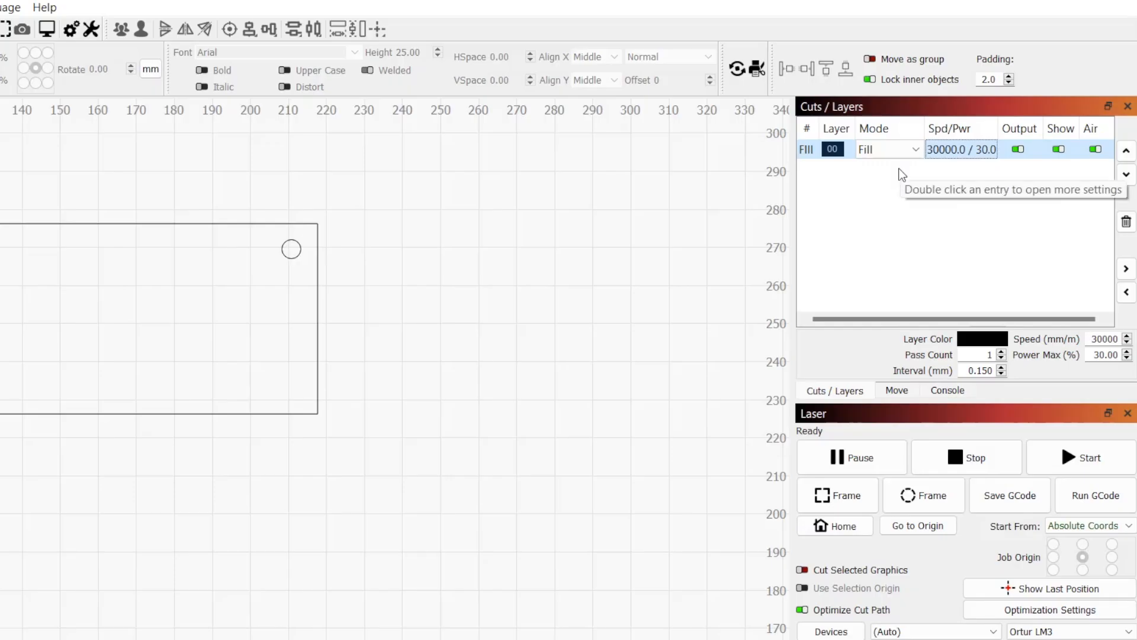
Select the rectangle and circle together and switch their layer colour through 01, 02 and 05.
left_click_drag(190, 166, 519, 367)
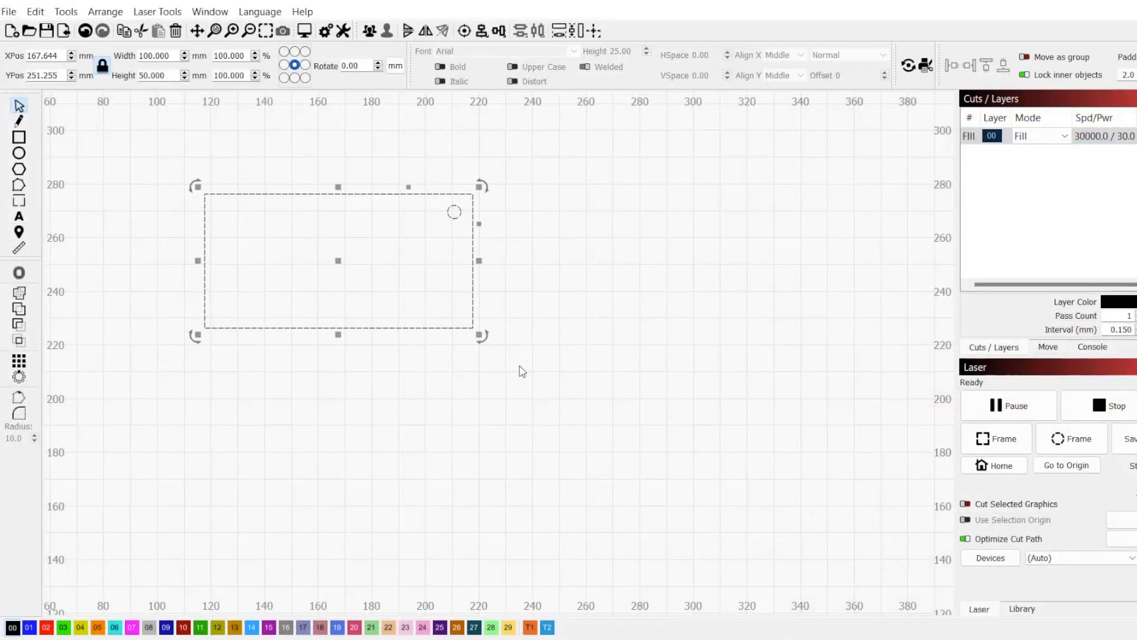
left_click(32, 627)
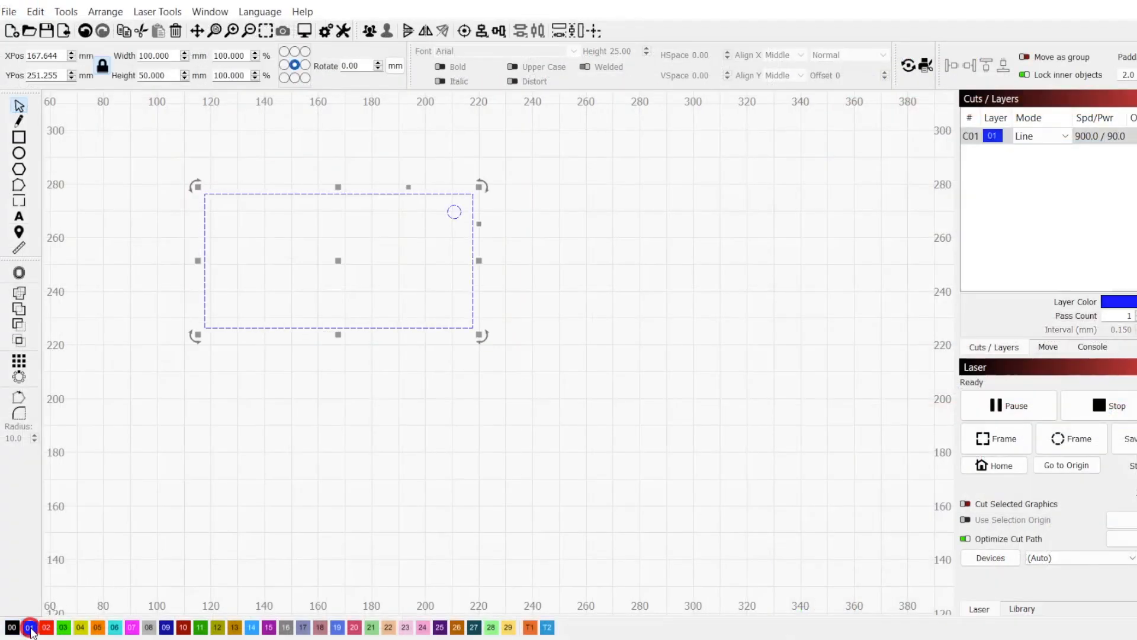
left_click(46, 627)
left_click(99, 627)
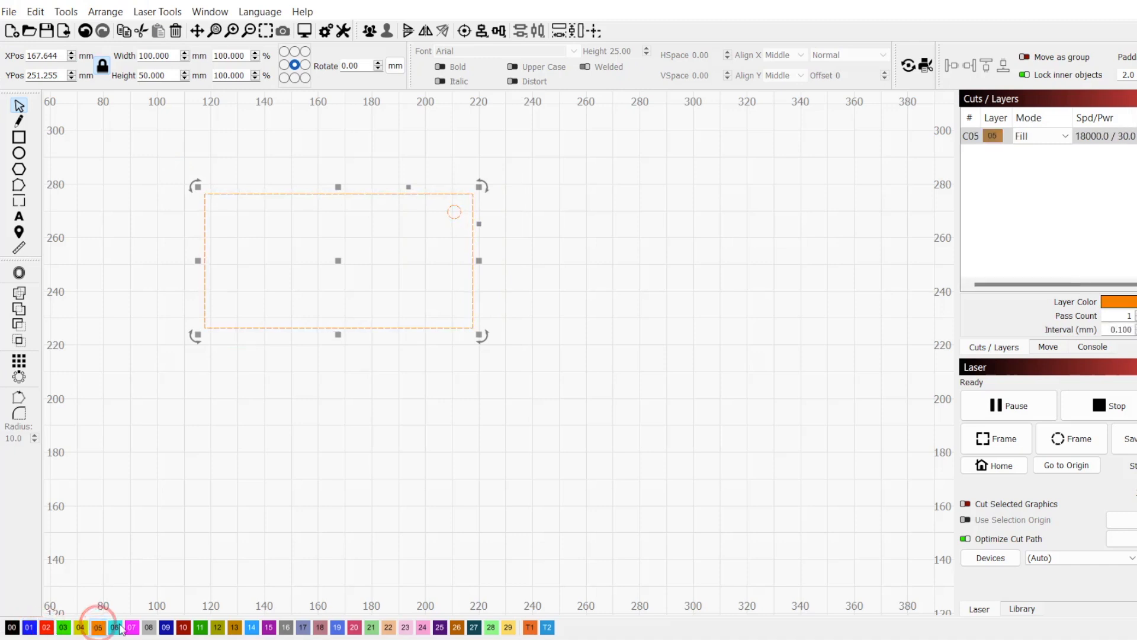
Try layer colours 08 and 10 on the selected rectangle and circle.
left_click(149, 626)
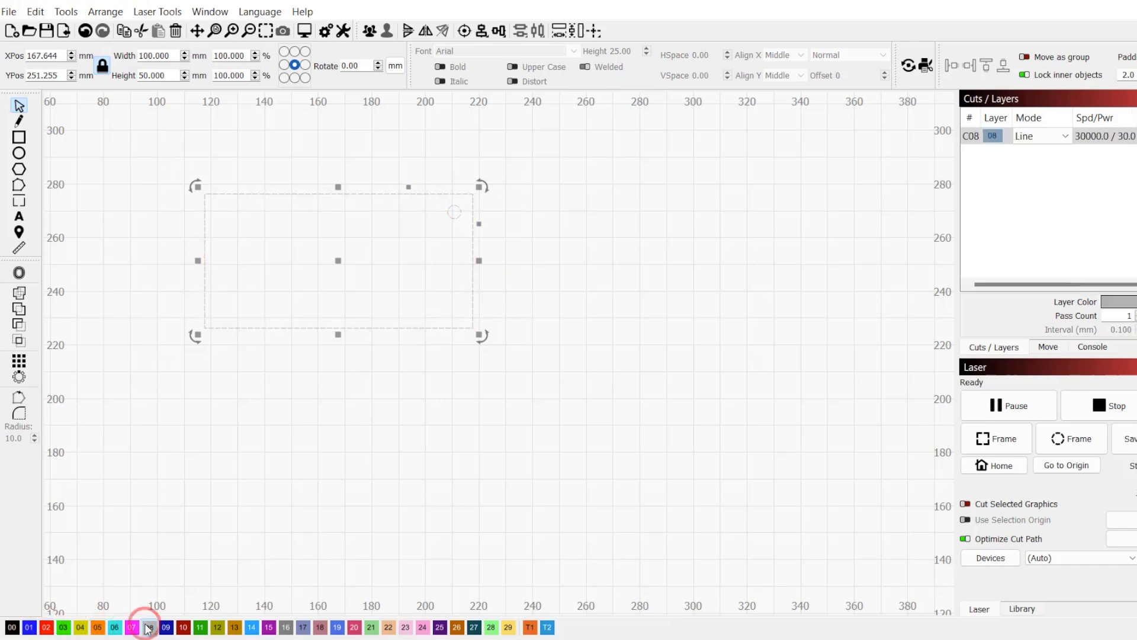
left_click(185, 627)
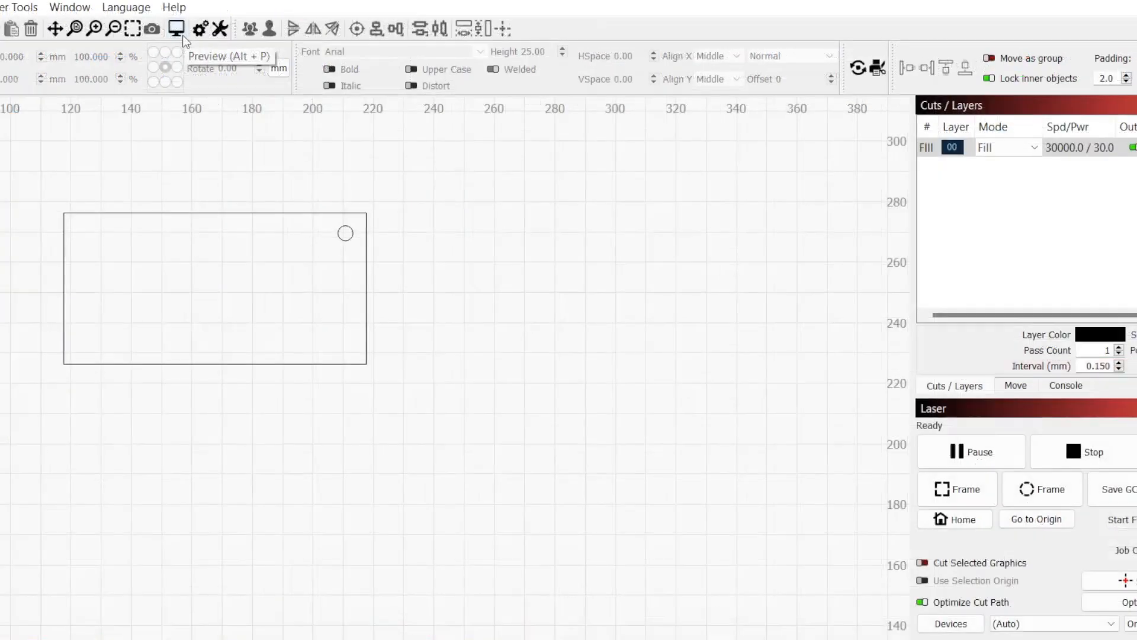
Preview the filled rectangle with its hole, play the simulation at 20x speed and close the preview.
left_click(177, 29)
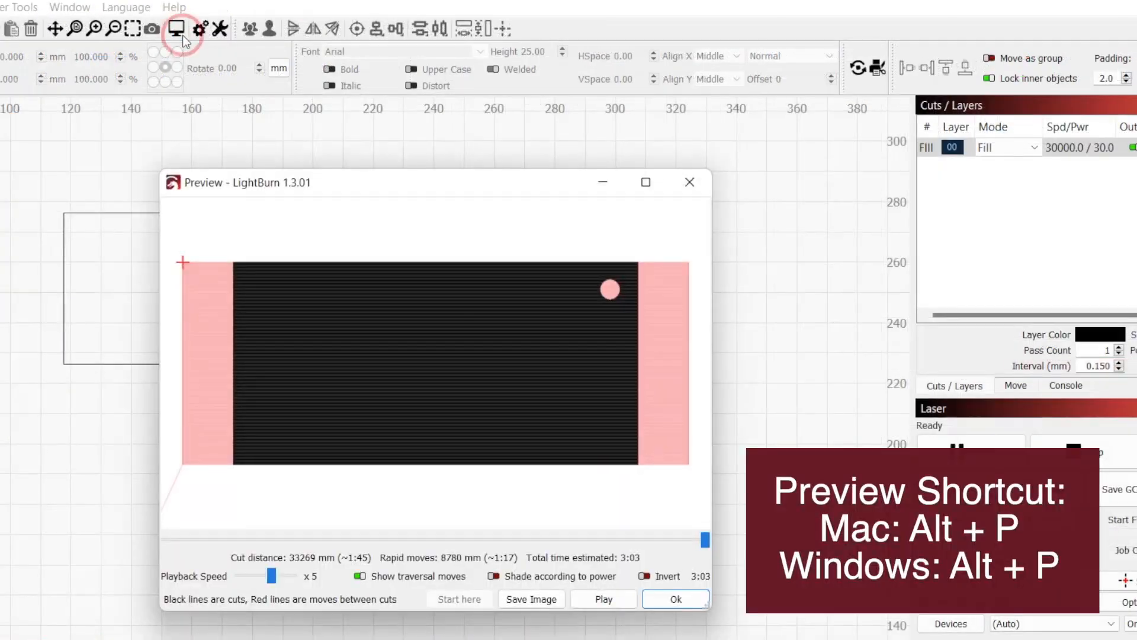
left_click(586, 599)
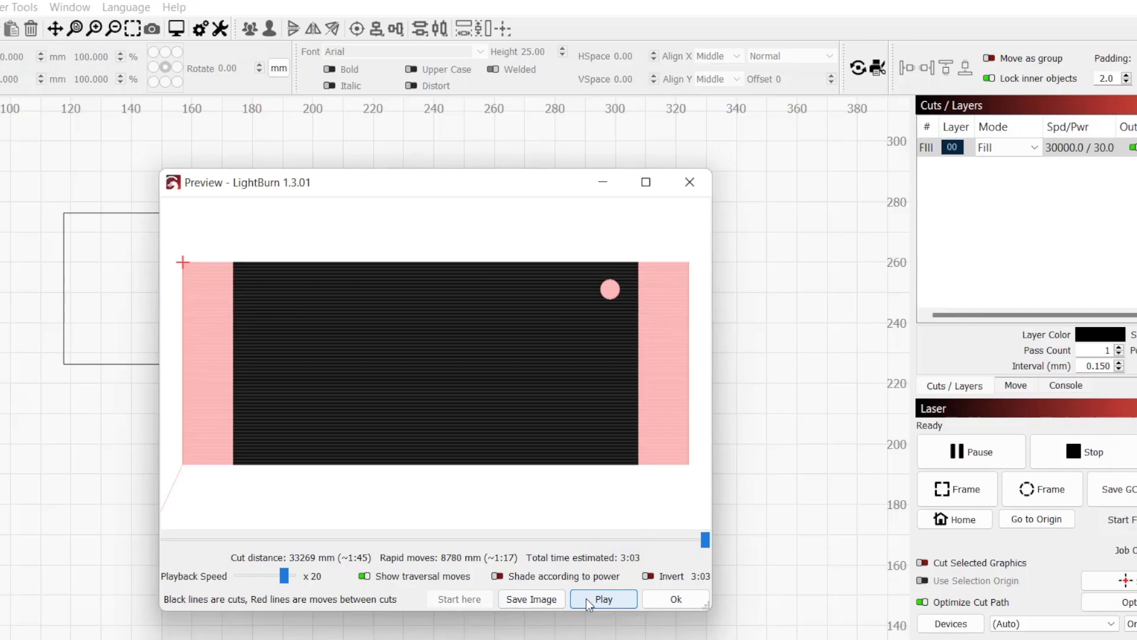
left_click(691, 601)
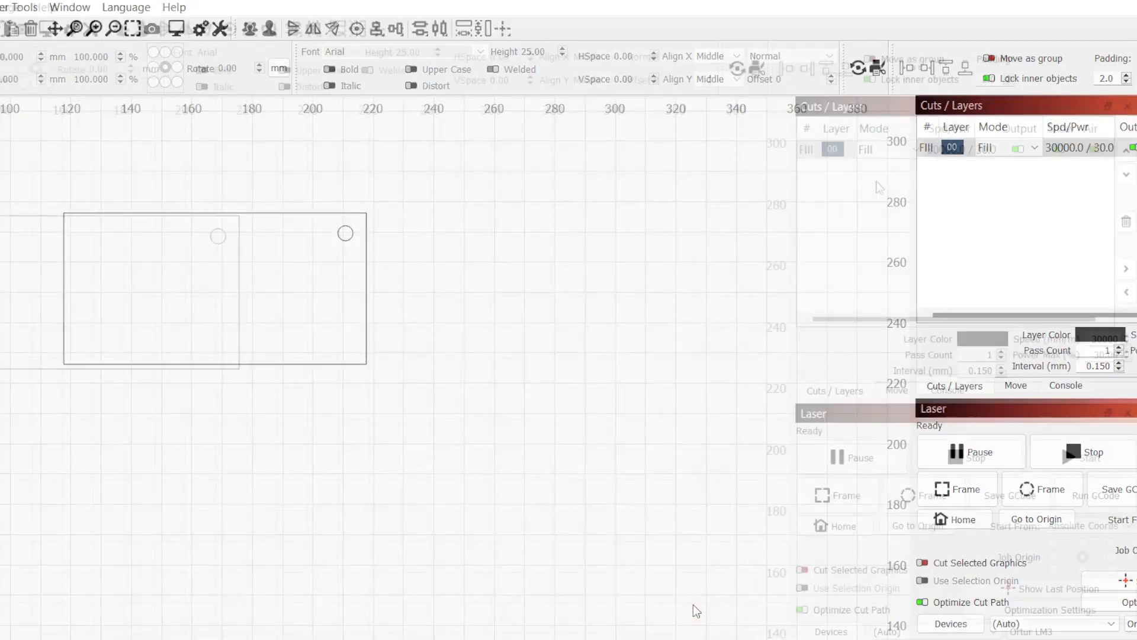
Change layer 00 to Line mode and check the outline cut path in the preview.
left_click(918, 150)
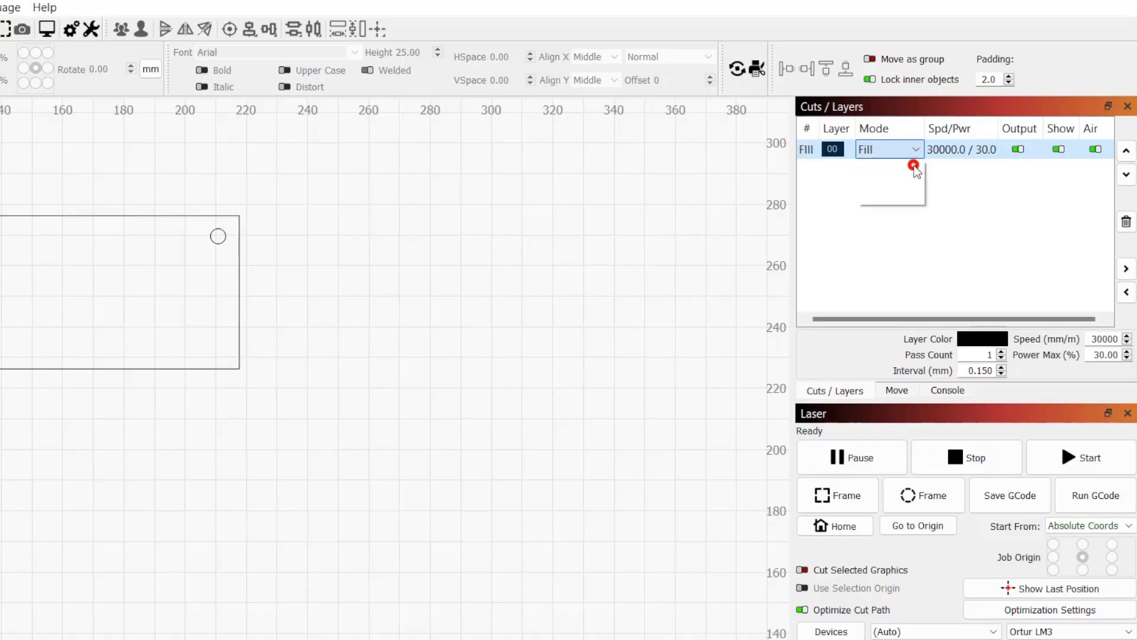
left_click(915, 166)
key("alt+p")
left_click(494, 601)
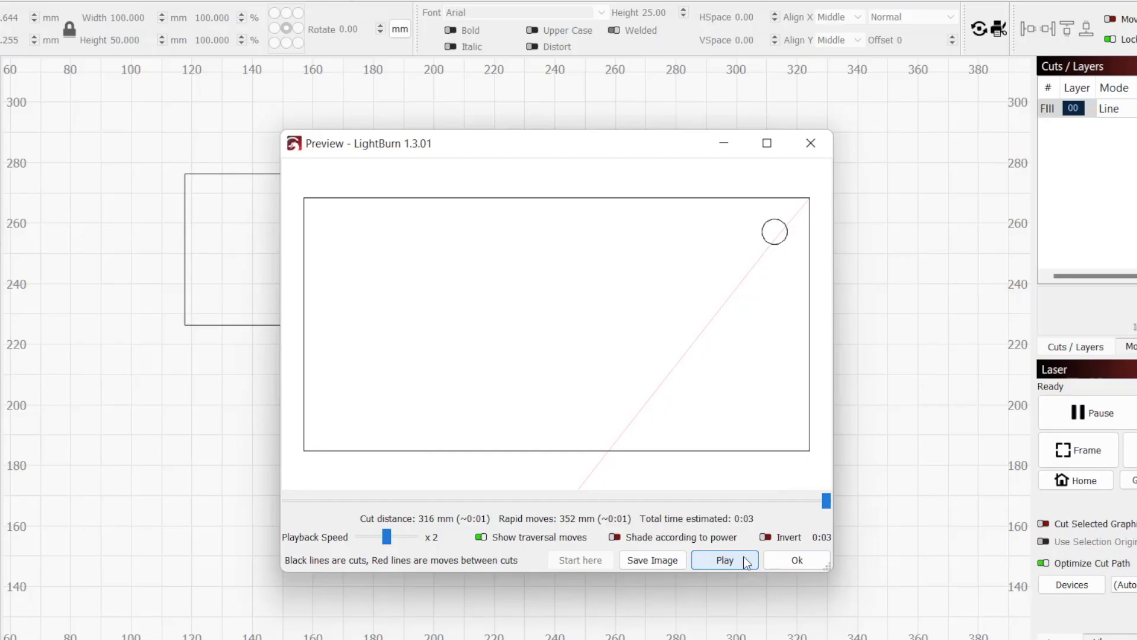
left_click_drag(830, 503, 531, 465)
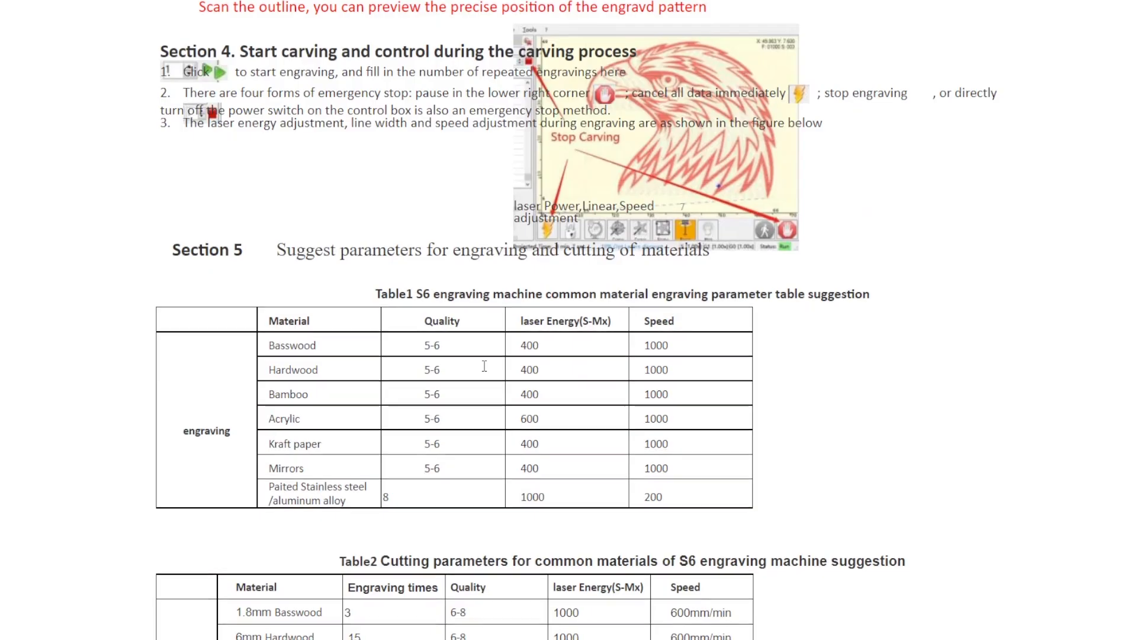
Review the suggested engraving and cutting parameters in the machine manual and on Ortur's website, then open LightBurn's Material Test.
scroll(485, 366, "down", 2)
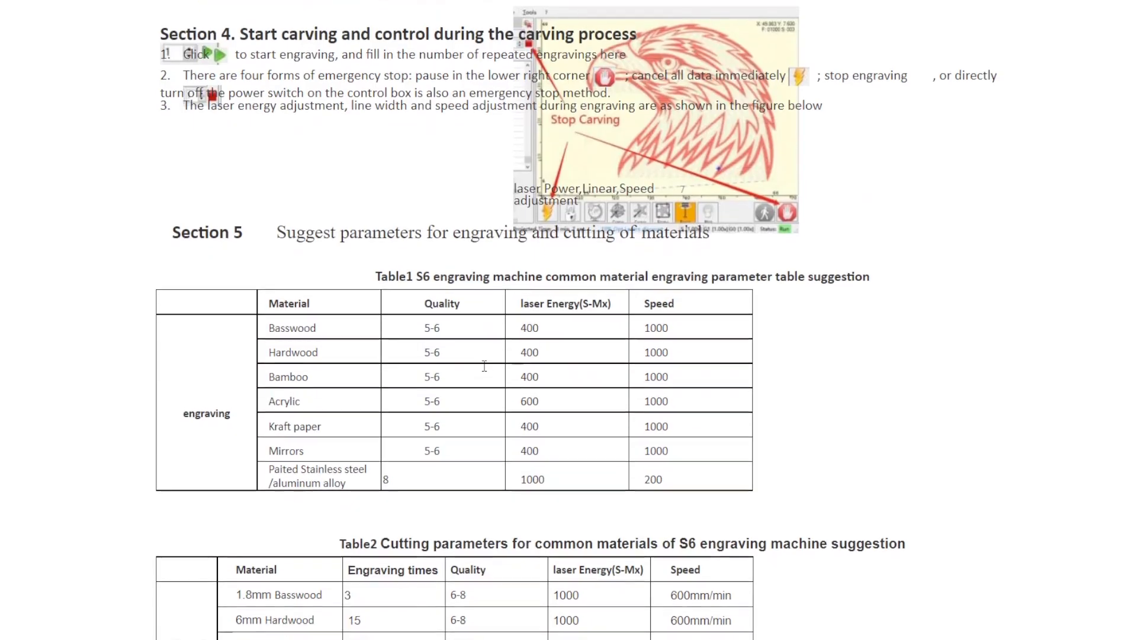
scroll(484, 366, "down", 2)
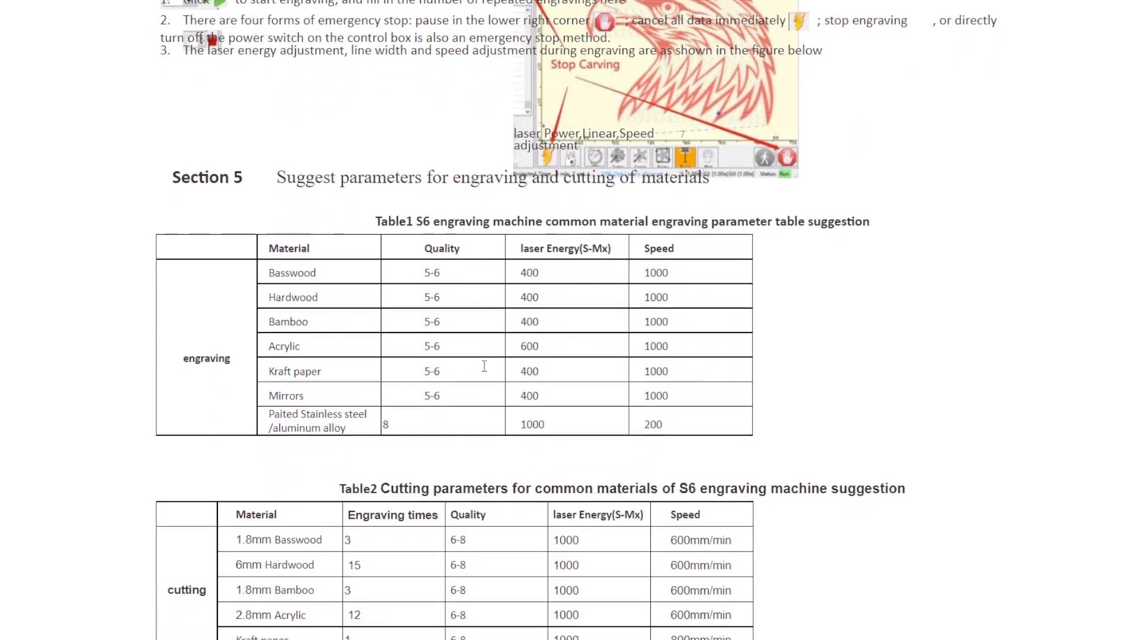
scroll(485, 366, "down", 1)
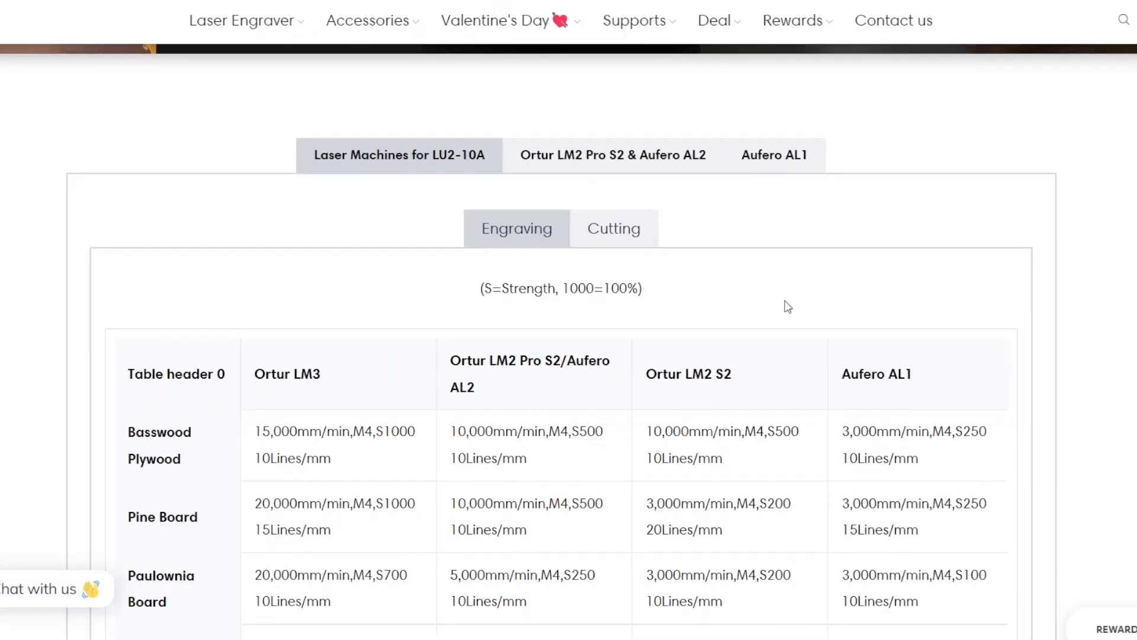
scroll(788, 306, "down", 2)
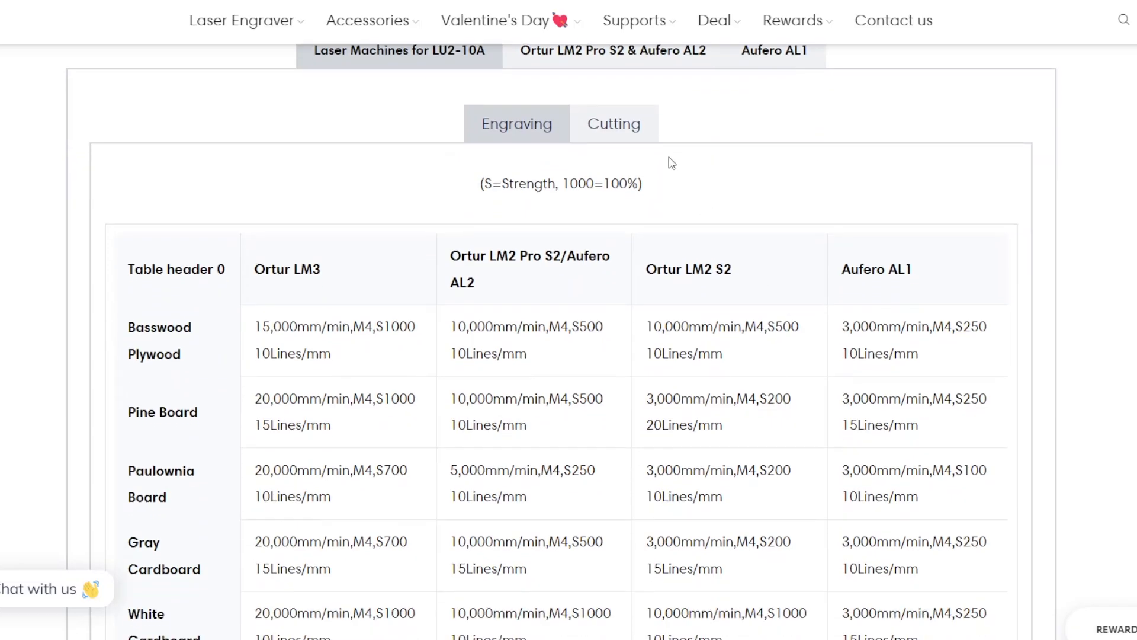
left_click(625, 127)
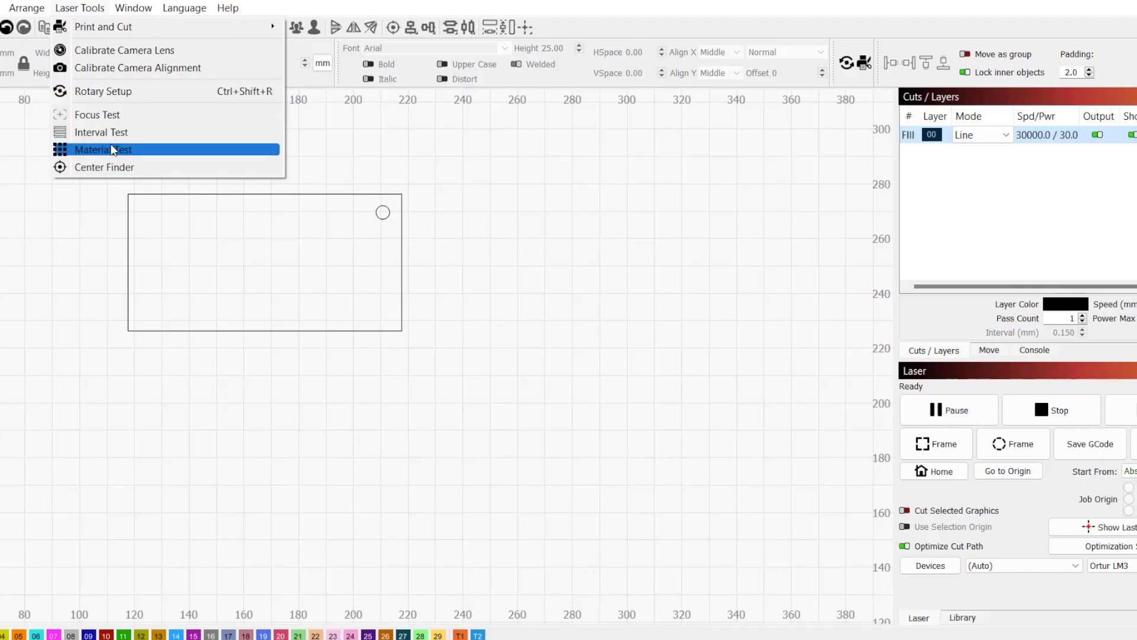
left_click(113, 150)
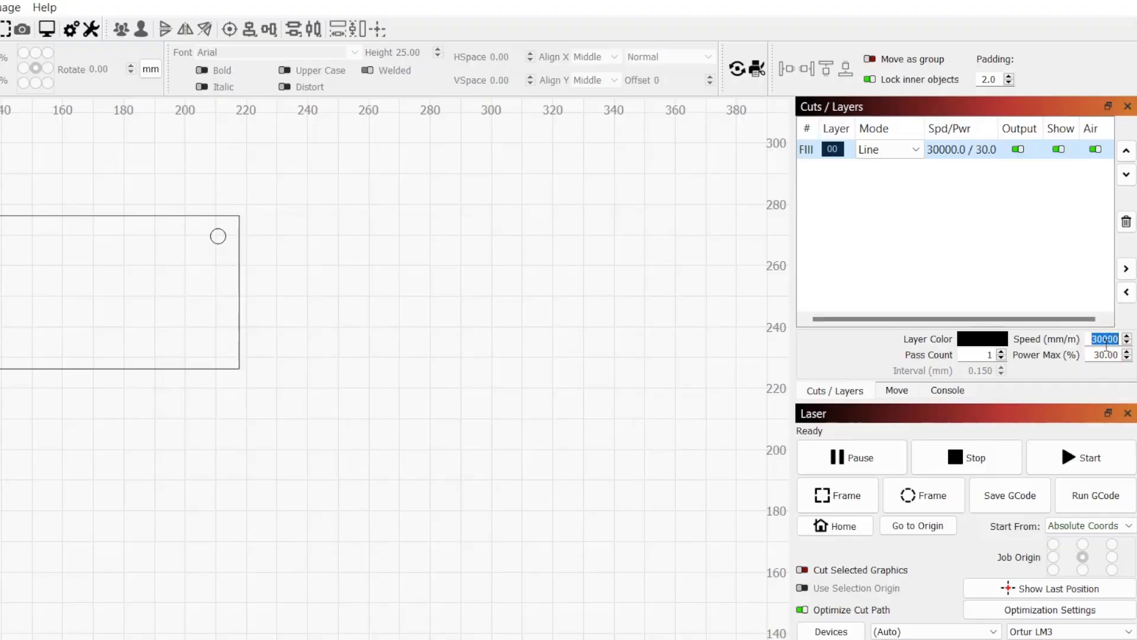
Set layer 00's speed to 300 mm/m and its maximum power to 100%.
type("300")
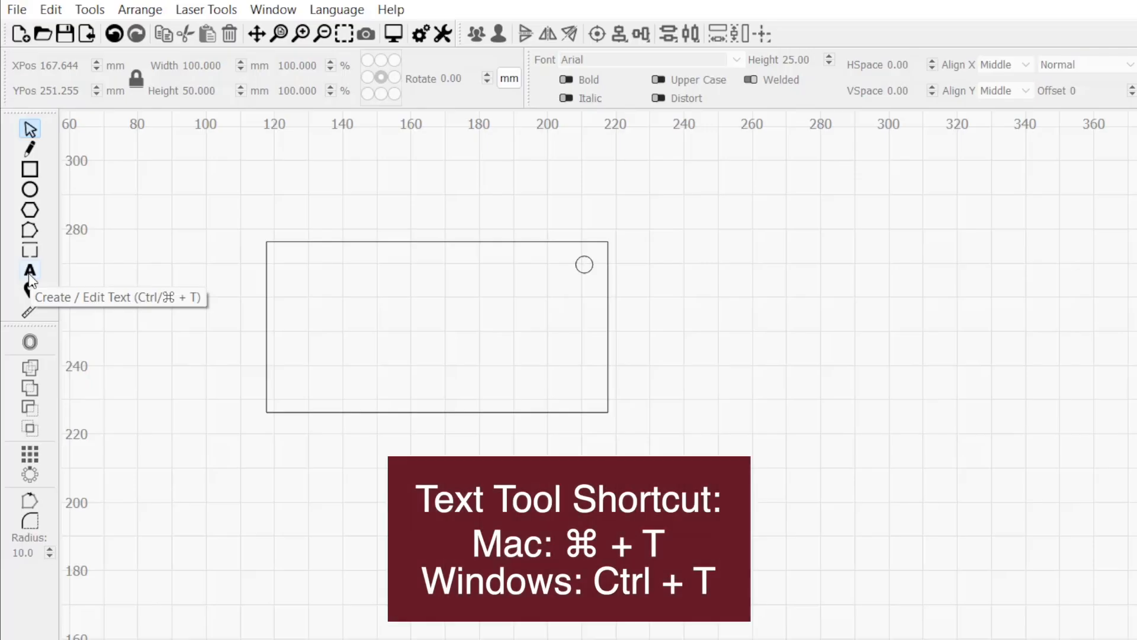
Add the two-line text "First" / "Laser Project" inside the rectangle.
left_click(30, 273)
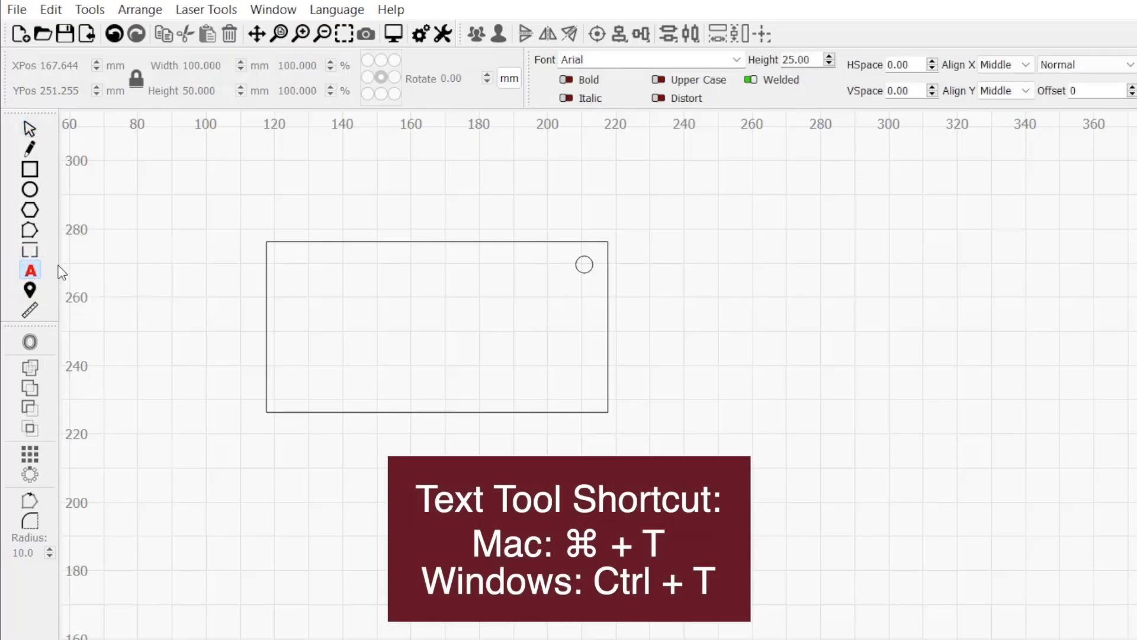
left_click(339, 321)
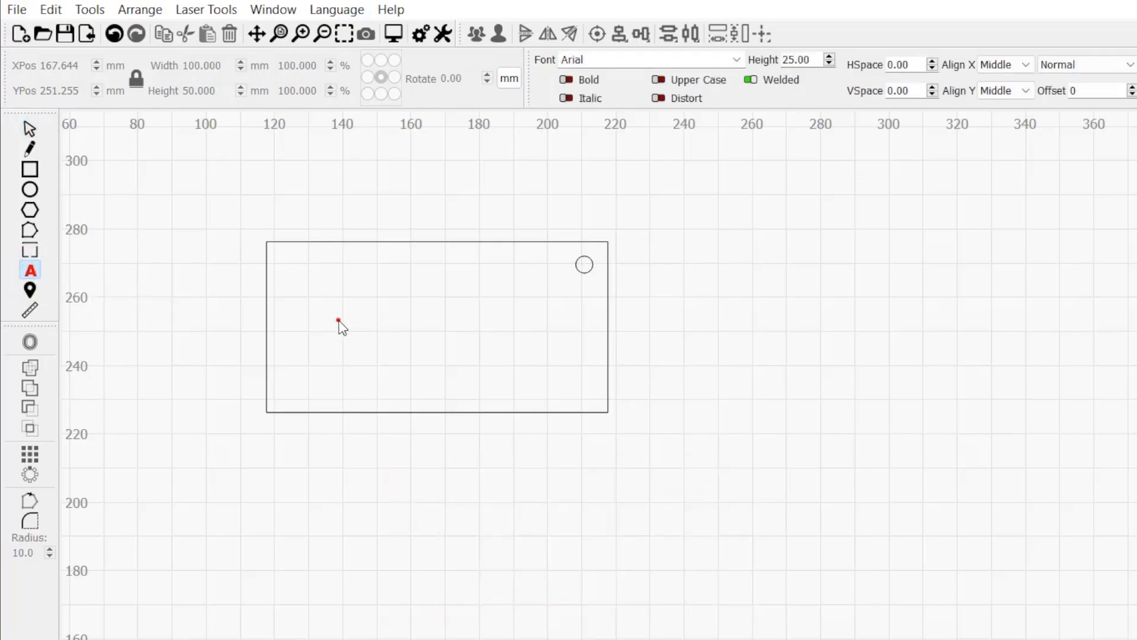
type("First")
key("Return")
type("Laser P")
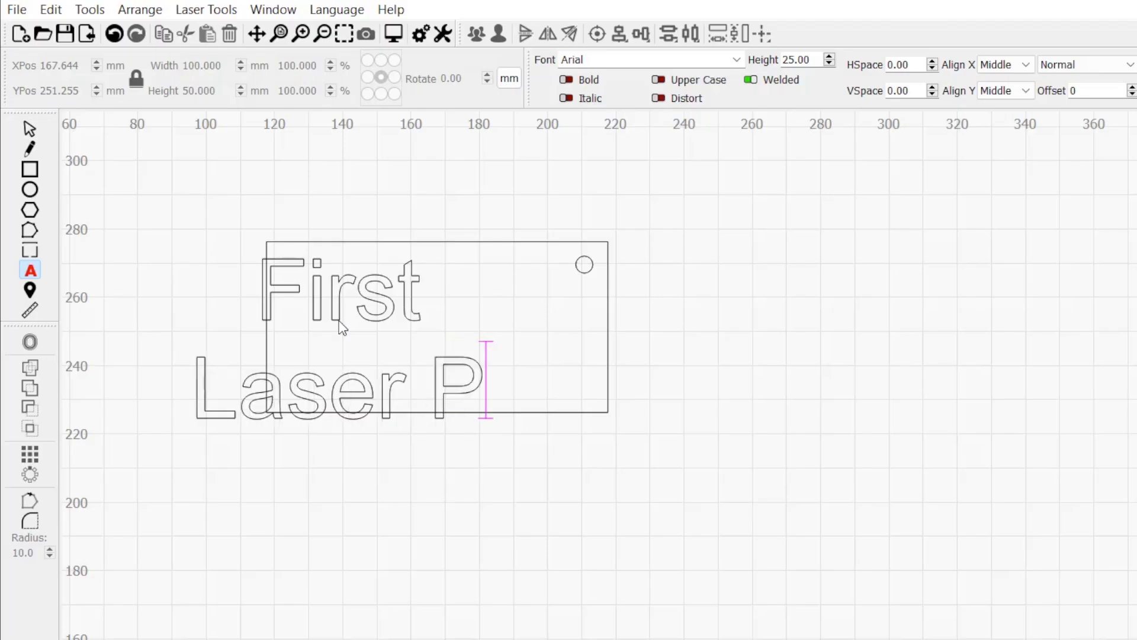
type("roject")
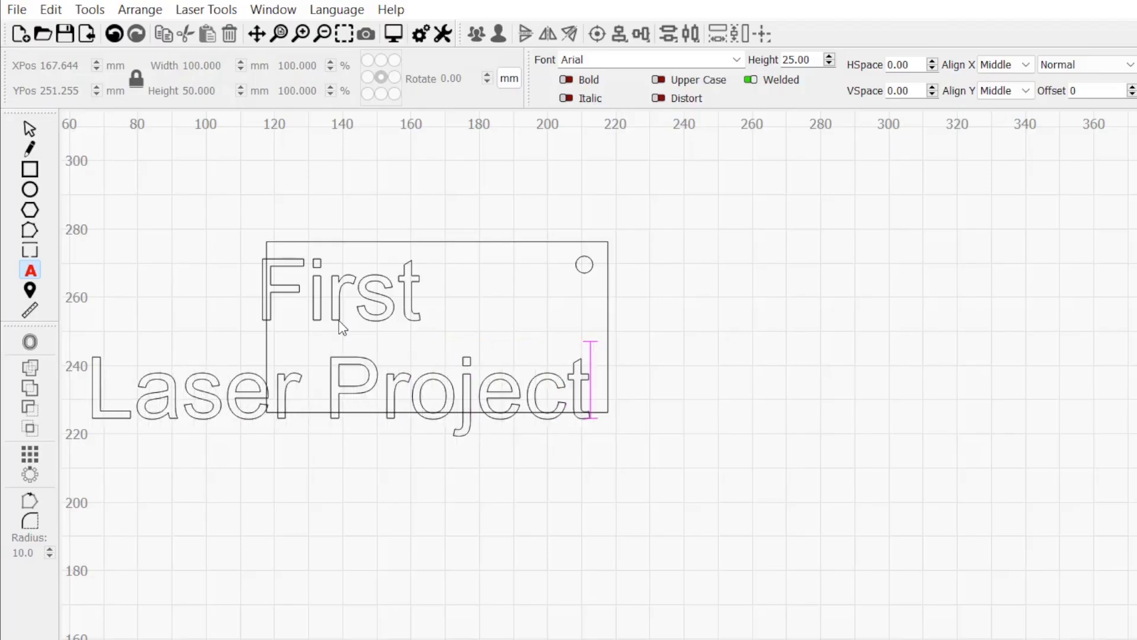
left_click(736, 59)
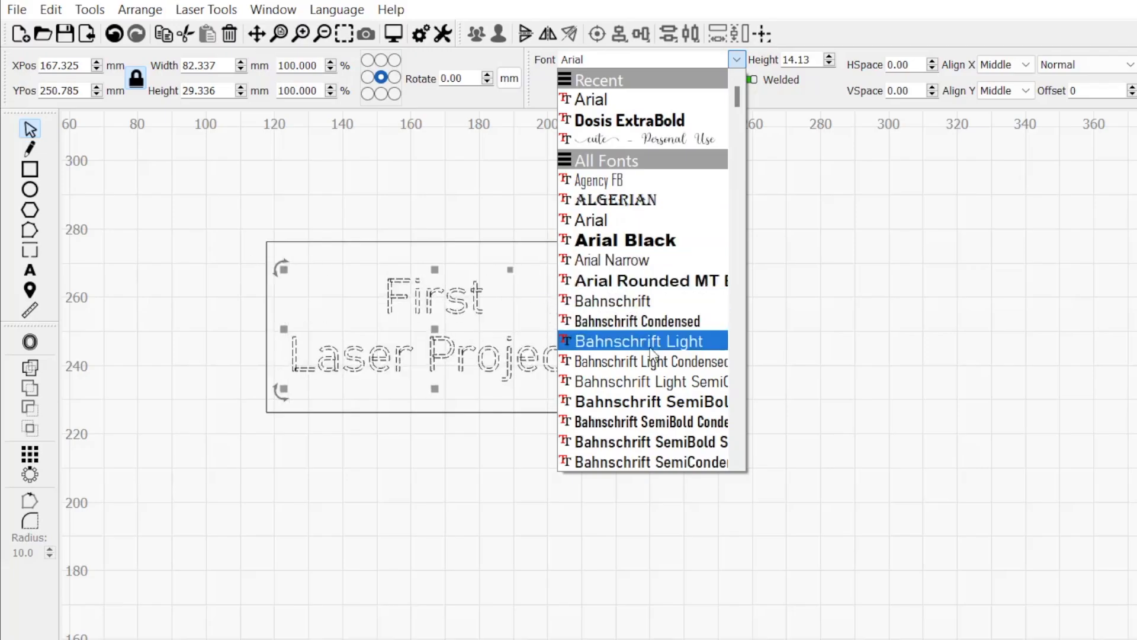
scroll(651, 354, "down", 1)
scroll(652, 353, "down", 1)
key("Escape")
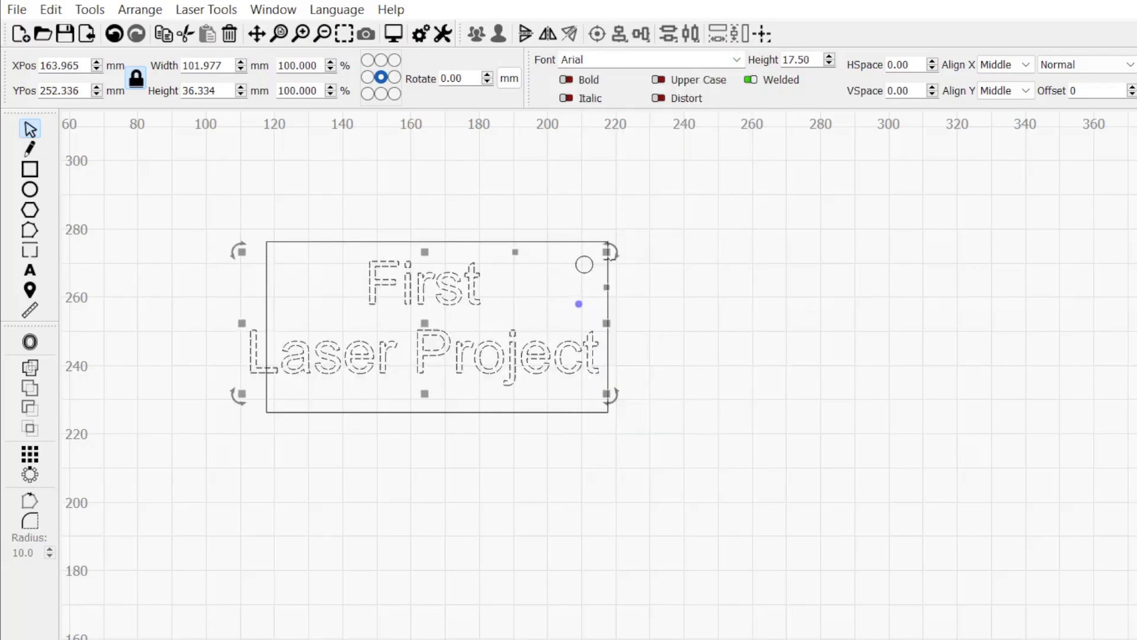
Scale the text down to about 82 mm wide and position it centrally inside the rectangle.
left_click_drag(610, 251, 543, 298)
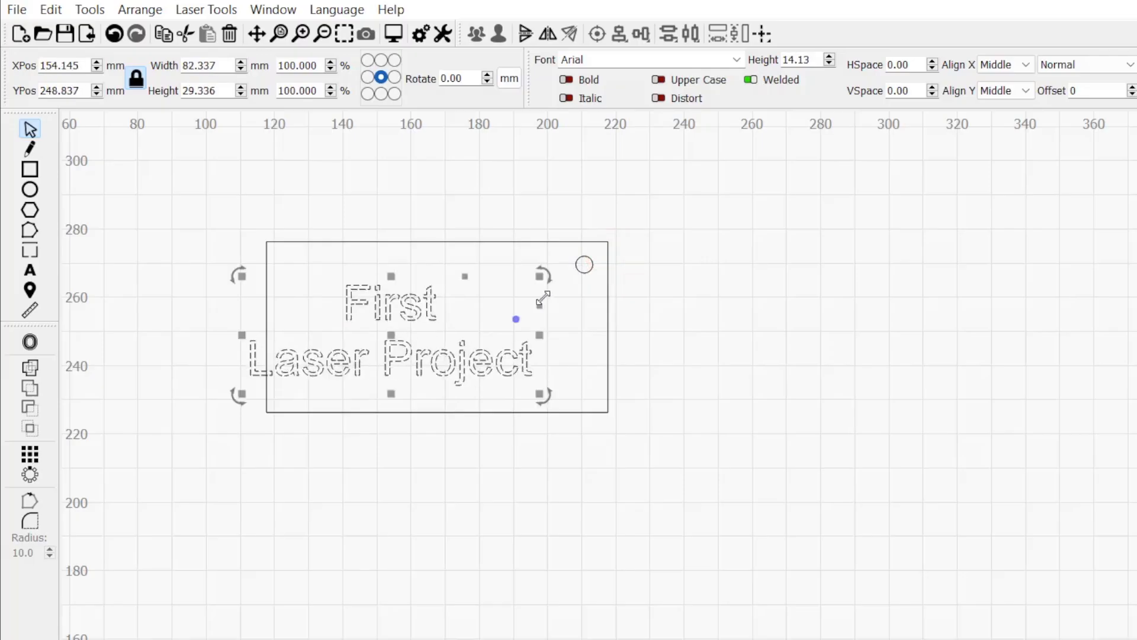
left_click_drag(438, 358, 482, 350)
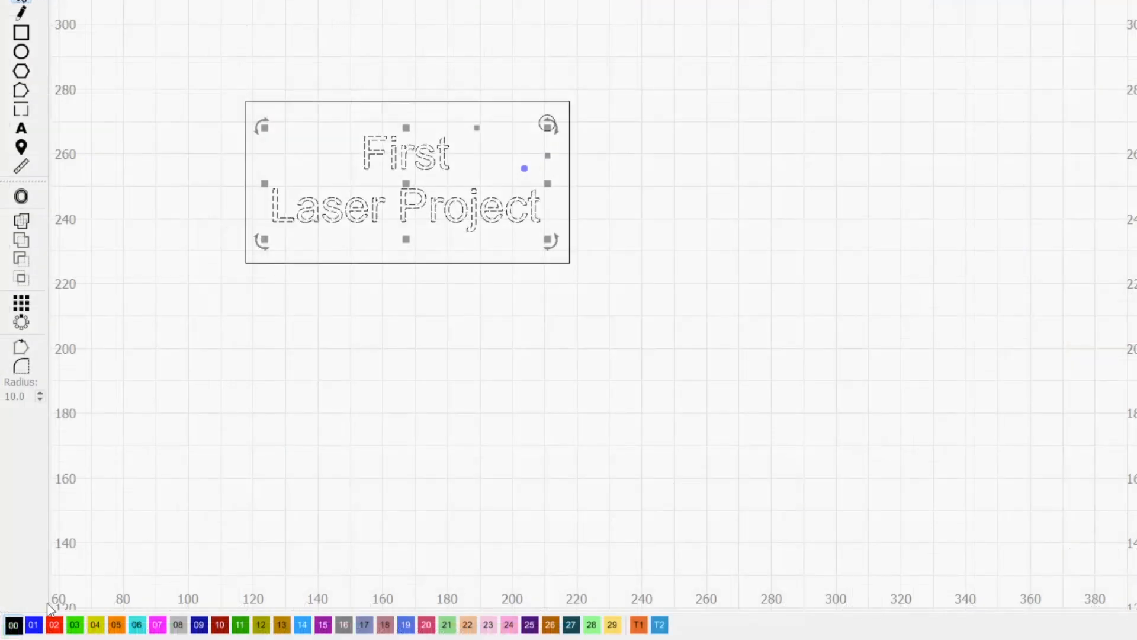
Assign the text to layer 01 in Fill mode with a speed of 15000 mm/m and 100% maximum power.
left_click(34, 625)
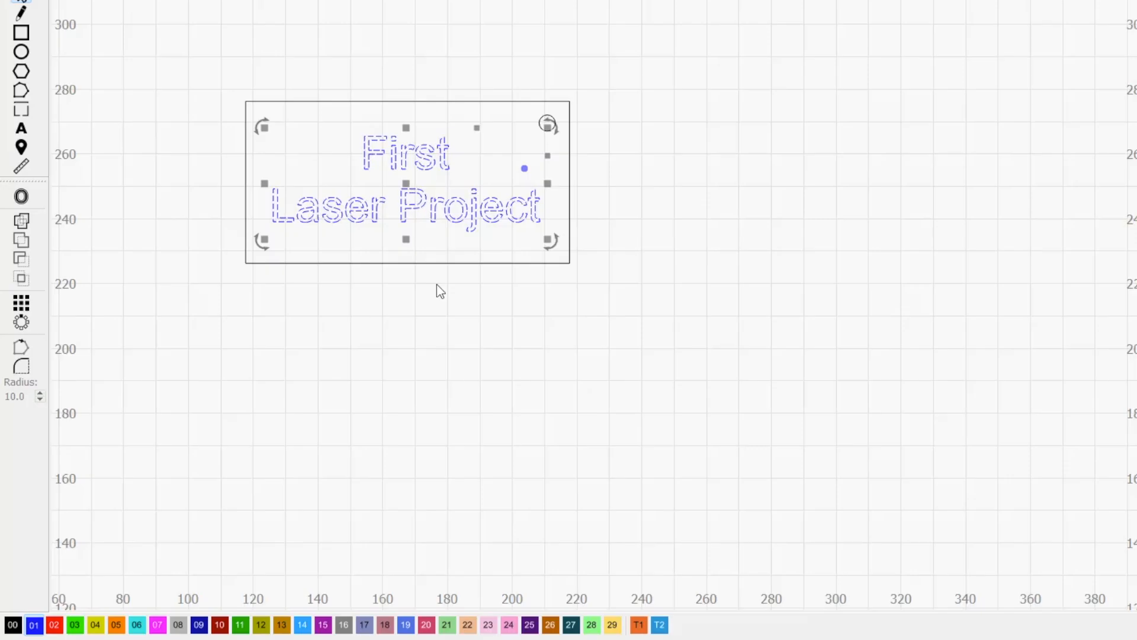
left_click(875, 169)
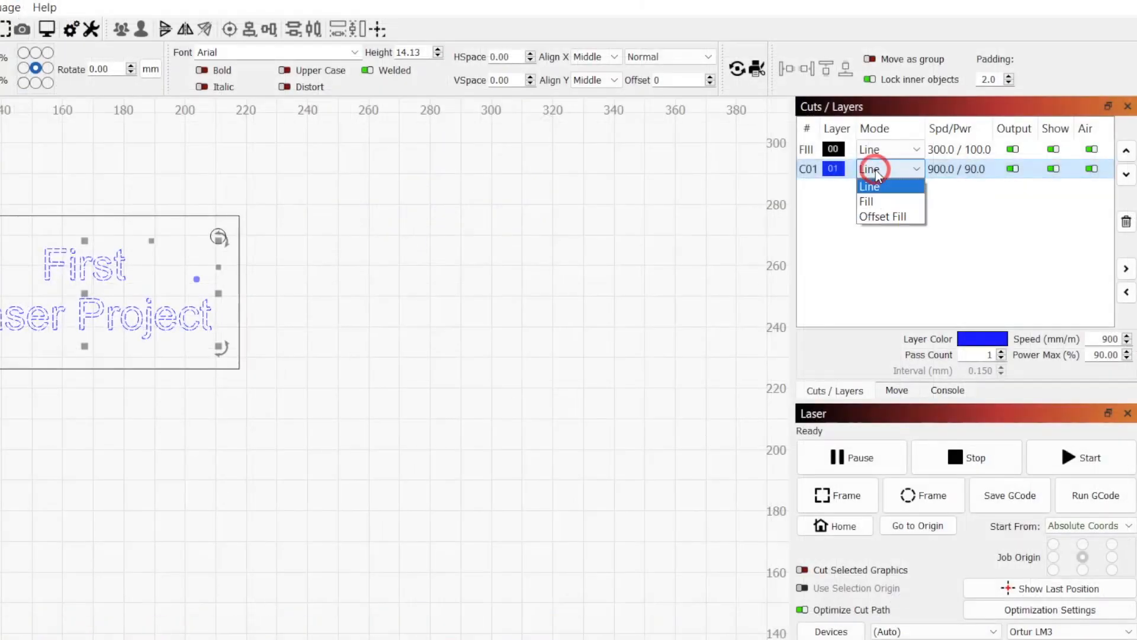
left_click(877, 201)
double_click(1090, 339)
type("15000")
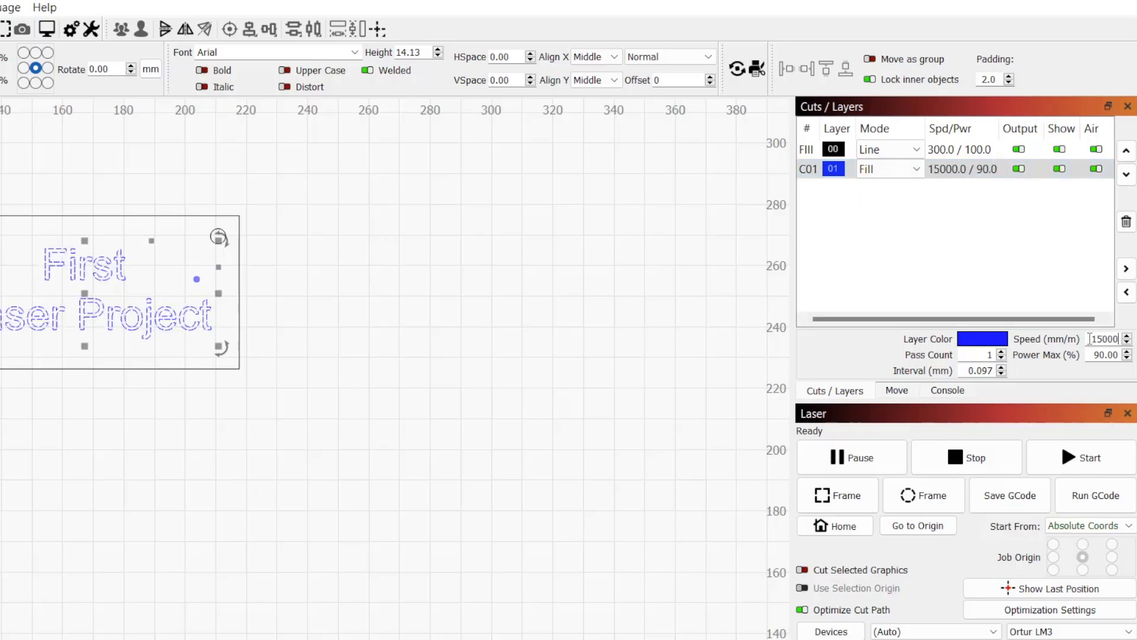
left_click_drag(1099, 354, 1092, 354)
type("10")
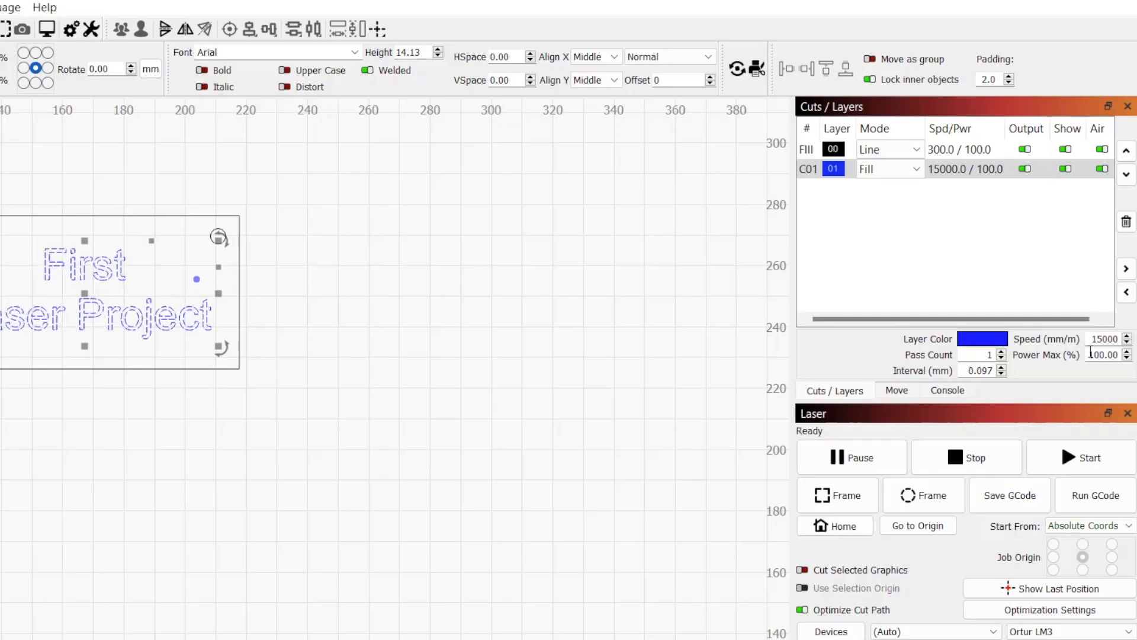
Preview the job, scrub through the simulation to check the order of cutting and engraving, and close the preview.
key("alt+p")
left_click_drag(582, 543, 165, 536)
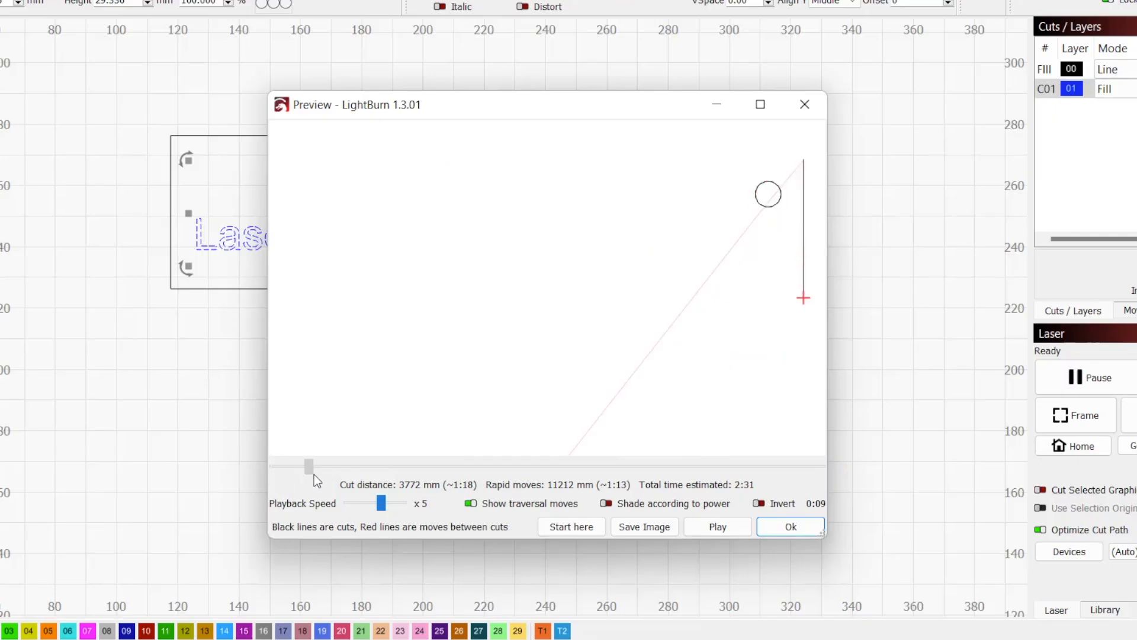
mouse_move(343, 474)
left_mouse_down()
mouse_move(556, 510)
mouse_move(630, 537)
mouse_move(701, 534)
mouse_move(783, 579)
left_mouse_up()
left_click(790, 533)
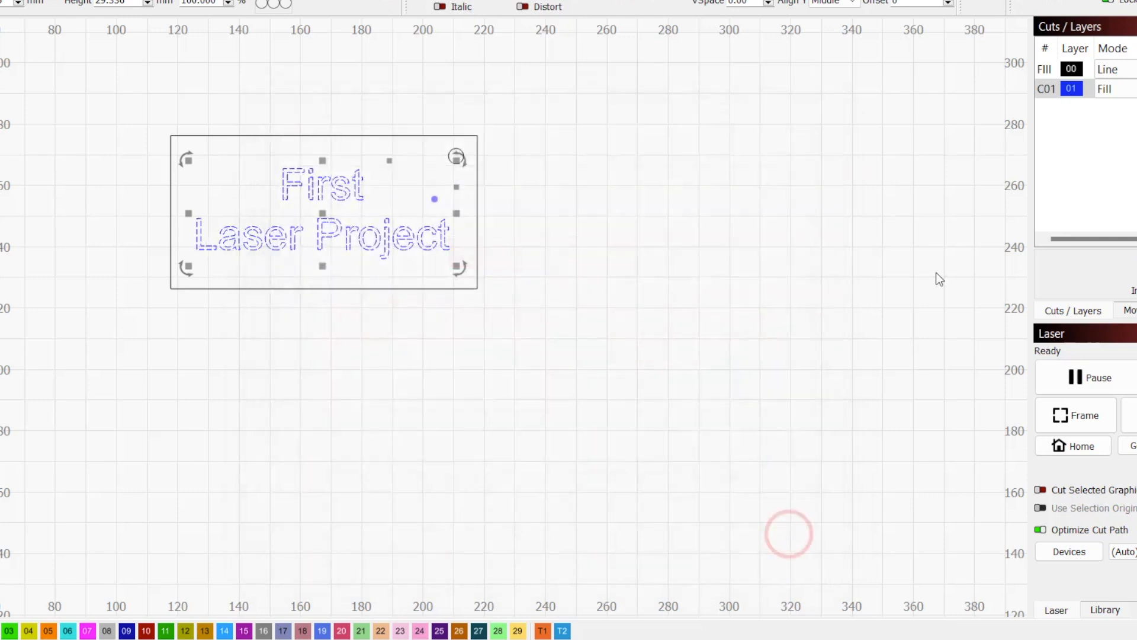
Move layer 01 above layer 00 so the text is engraved first, and play the preview.
left_click(1136, 88)
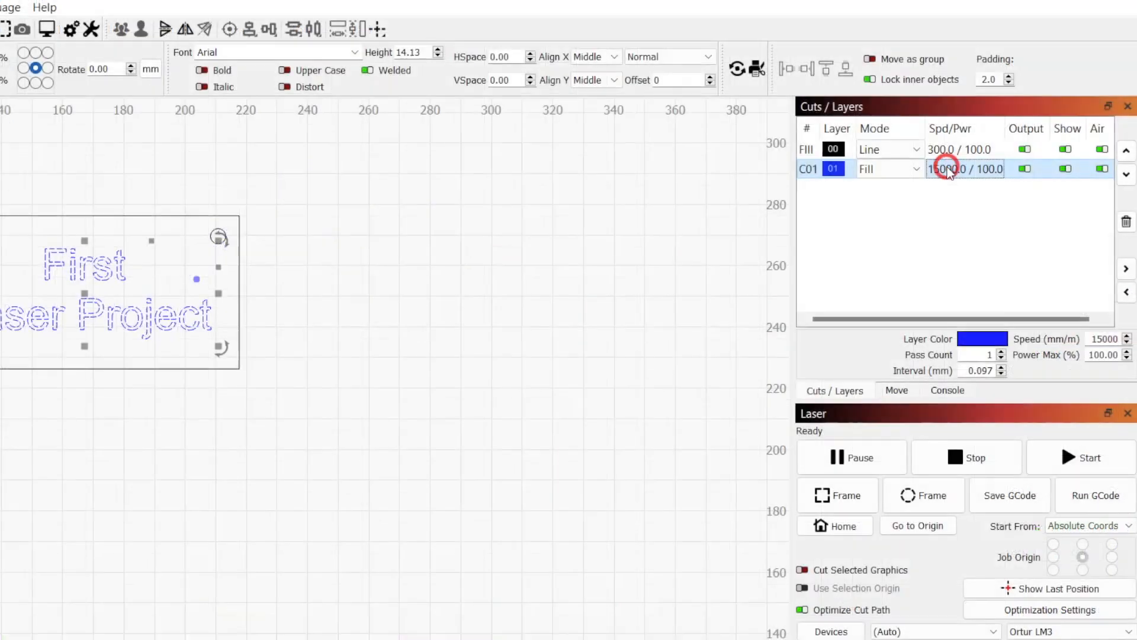
left_click_drag(948, 172, 947, 145)
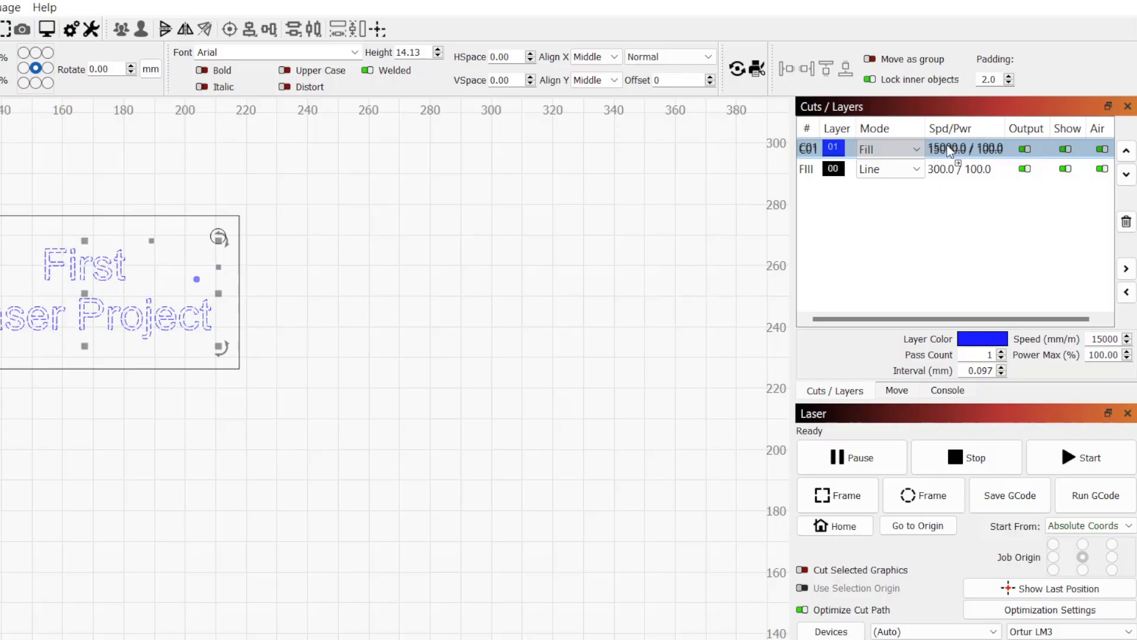
key("alt+p")
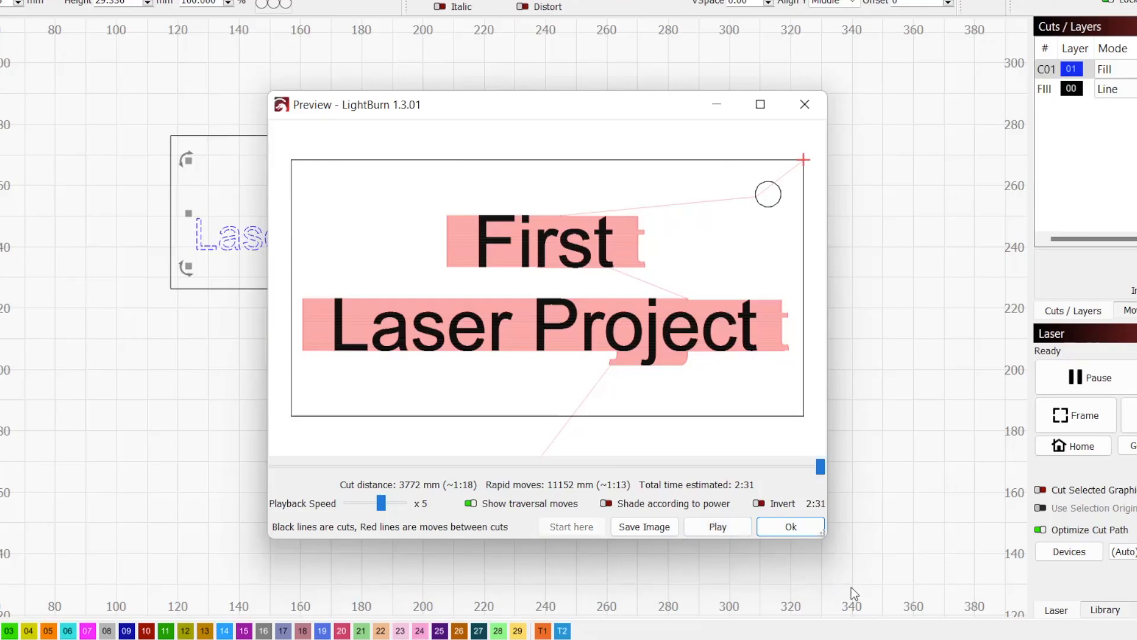
left_click(733, 529)
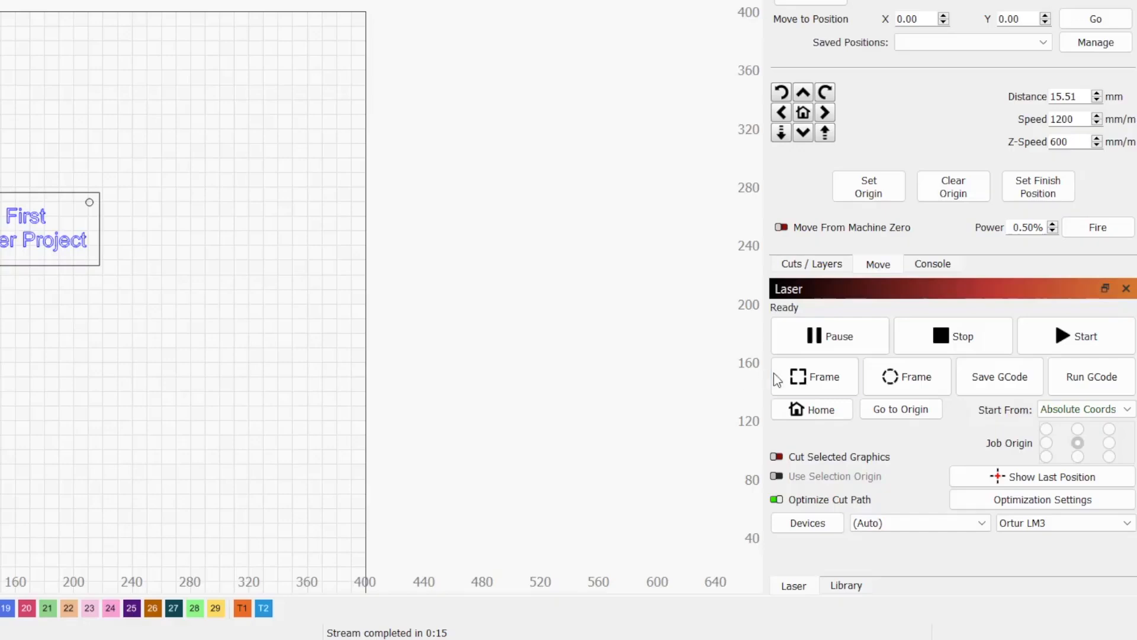
Trace the job's rectangular frame with the laser and start the job.
left_click(792, 380)
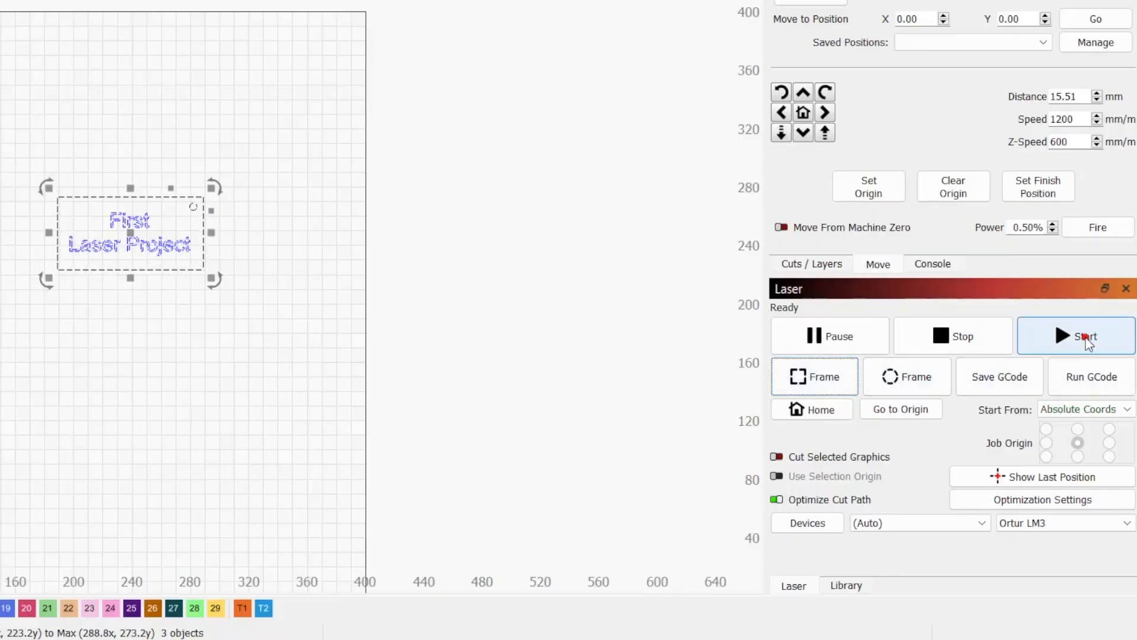
left_click(1086, 343)
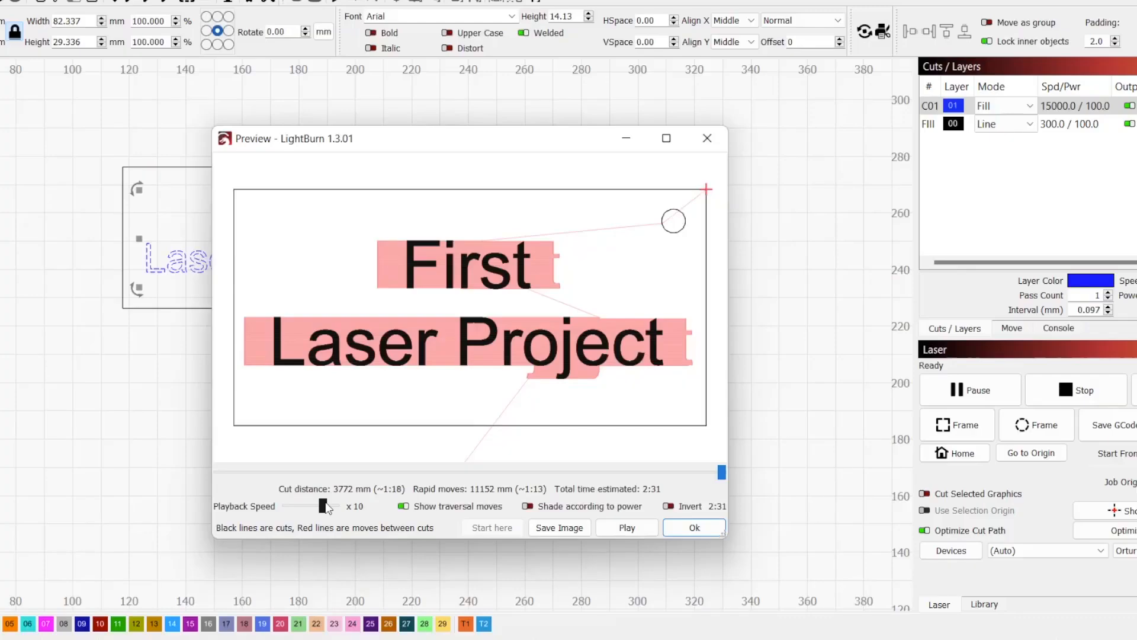
left_click(910, 284)
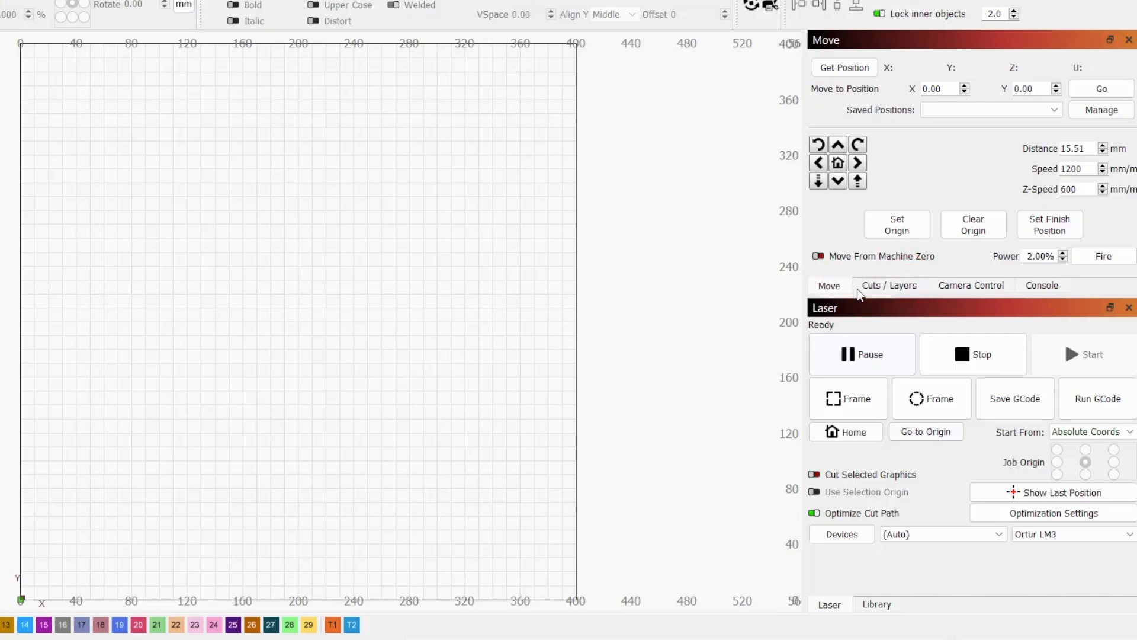
left_click_drag(887, 290, 1026, 293)
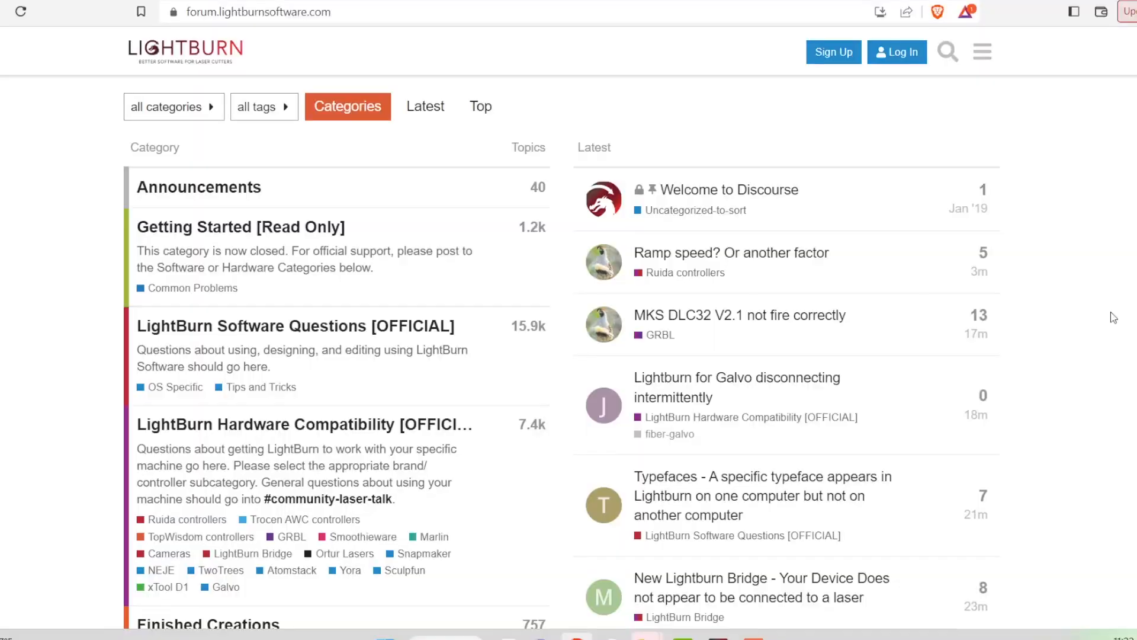
In the web browser, look through the LightBurn forum's categories and the User Interface overview in the LightBurn documentation.
scroll(1110, 314, "down", 3)
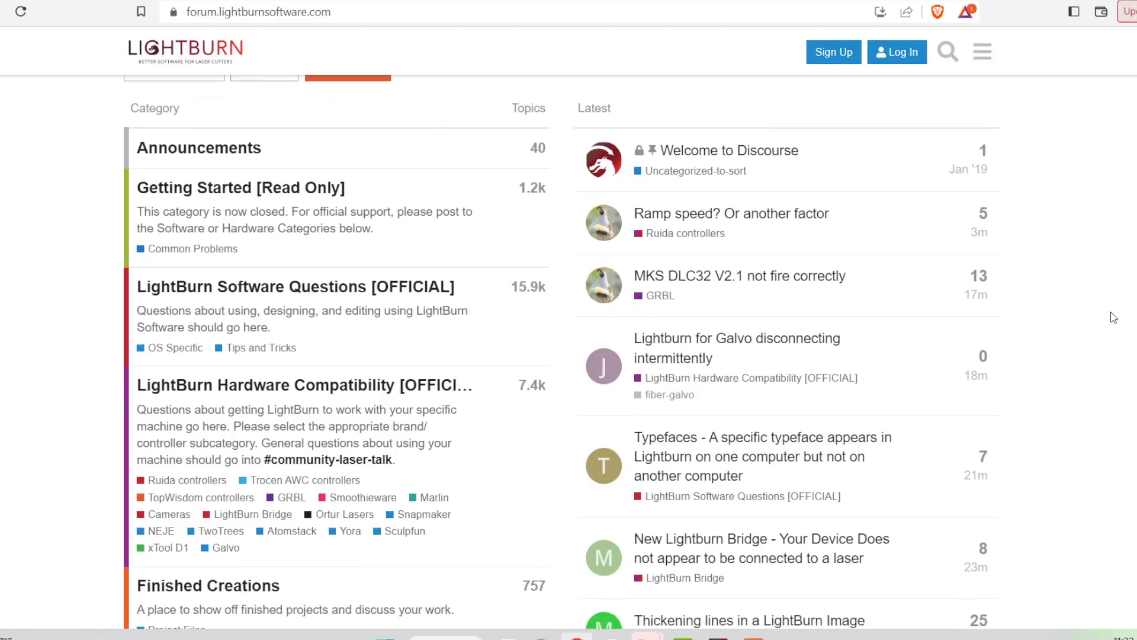
scroll(1114, 318, "down", 2)
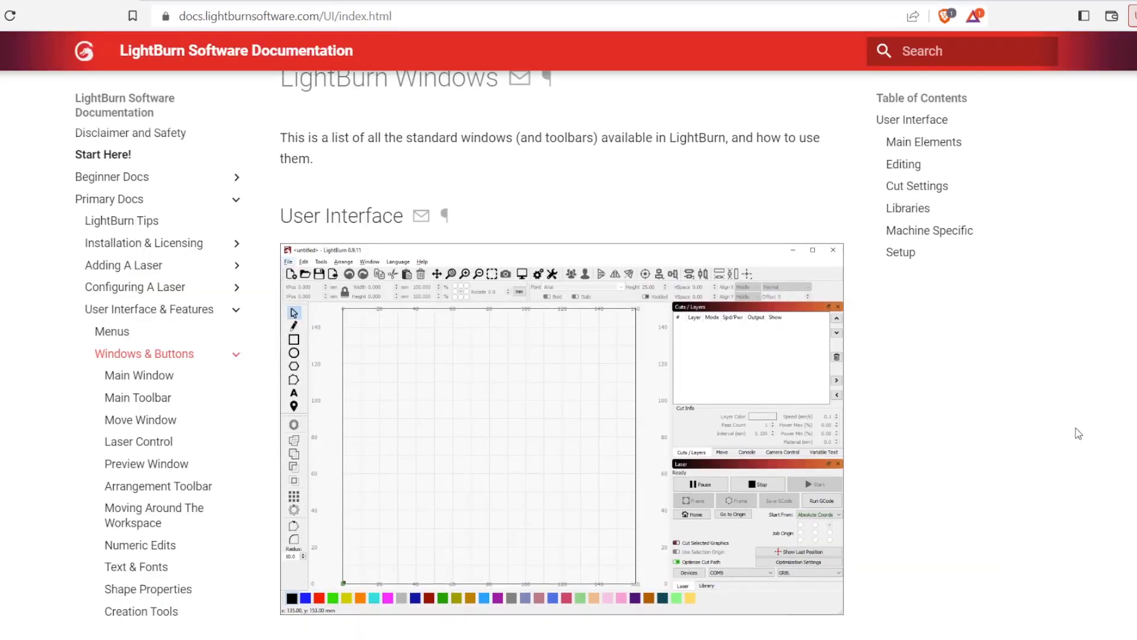
scroll(1075, 432, "down", 2)
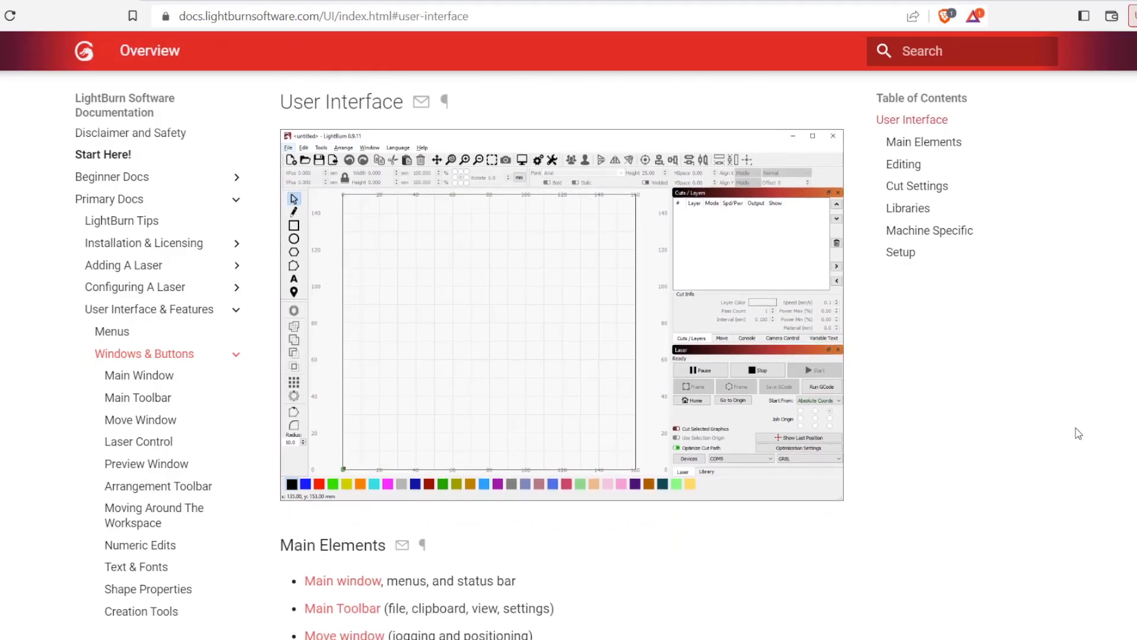
scroll(1078, 434, "down", 3)
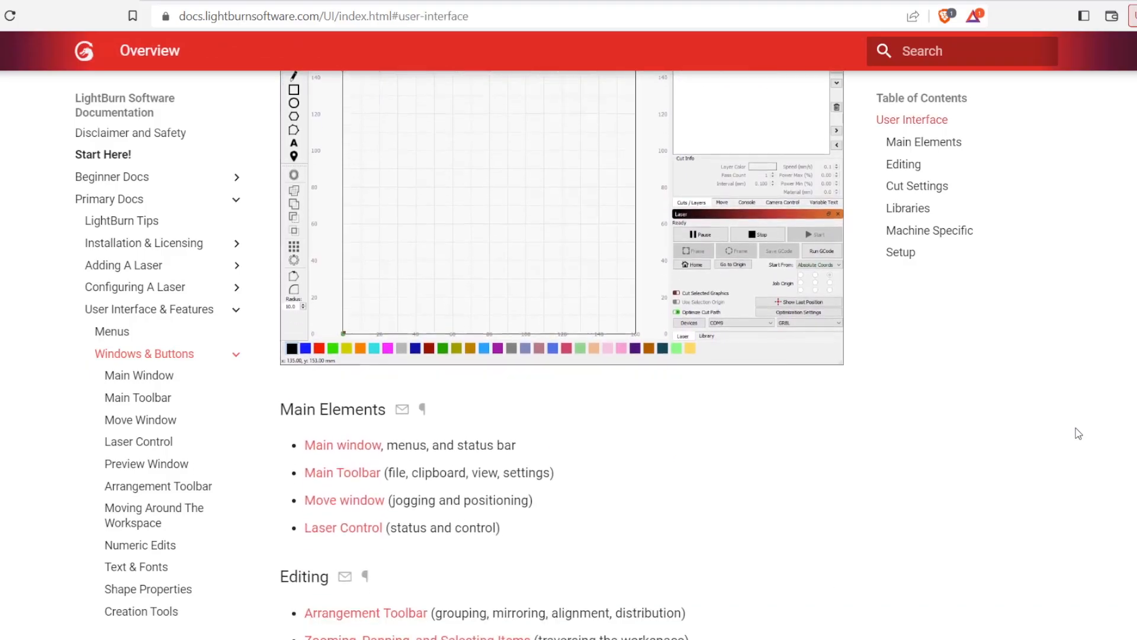